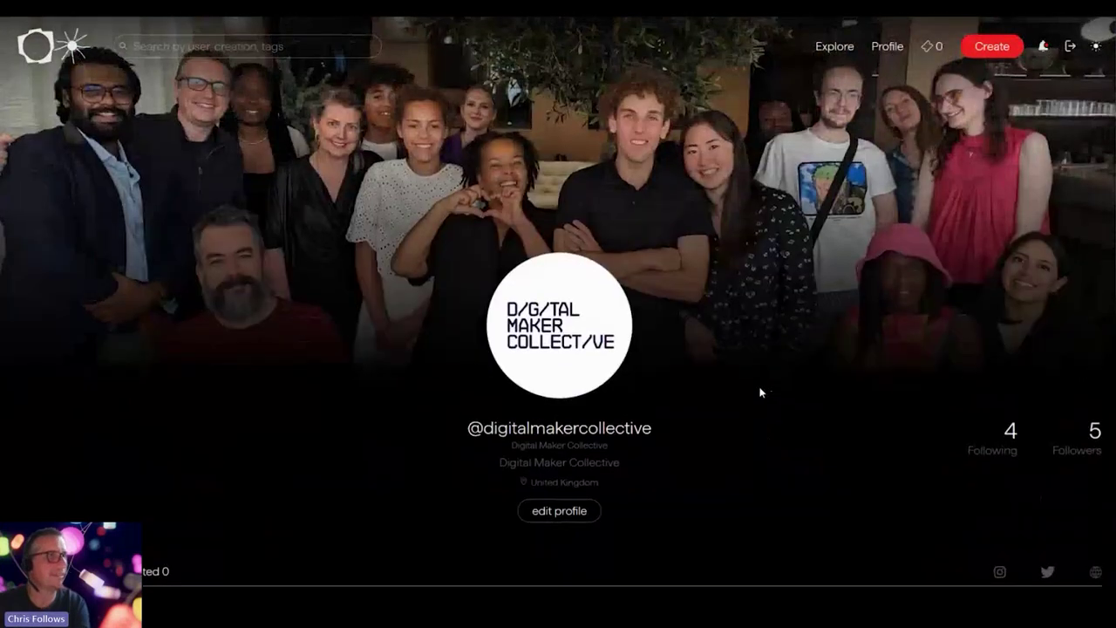
Browse the collective's profile and the Explore feed of other artists' work, then return to the profile.
scroll(760, 393, "down", 5)
scroll(747, 383, "up", 5)
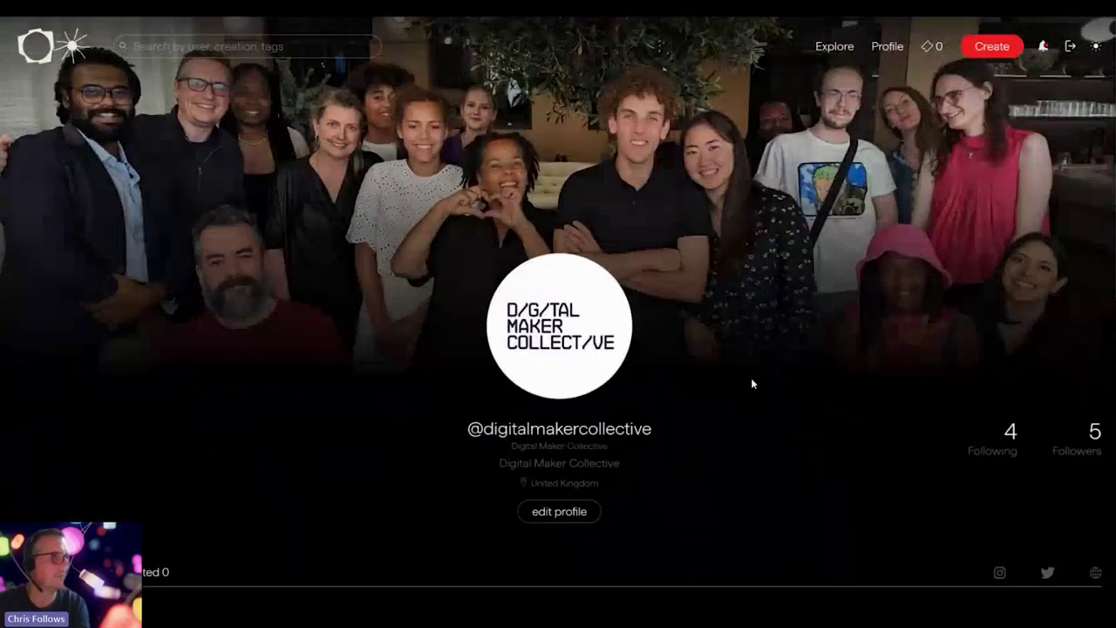
scroll(830, 334, "down", 4)
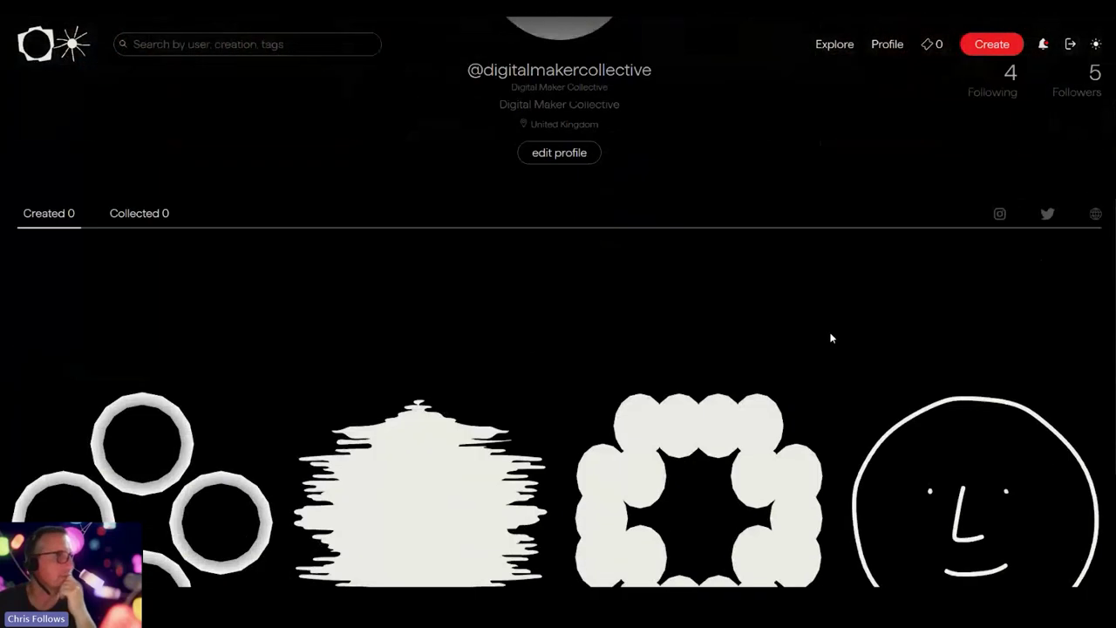
scroll(830, 334, "up", 2)
scroll(830, 333, "down", 4)
scroll(833, 332, "up", 5)
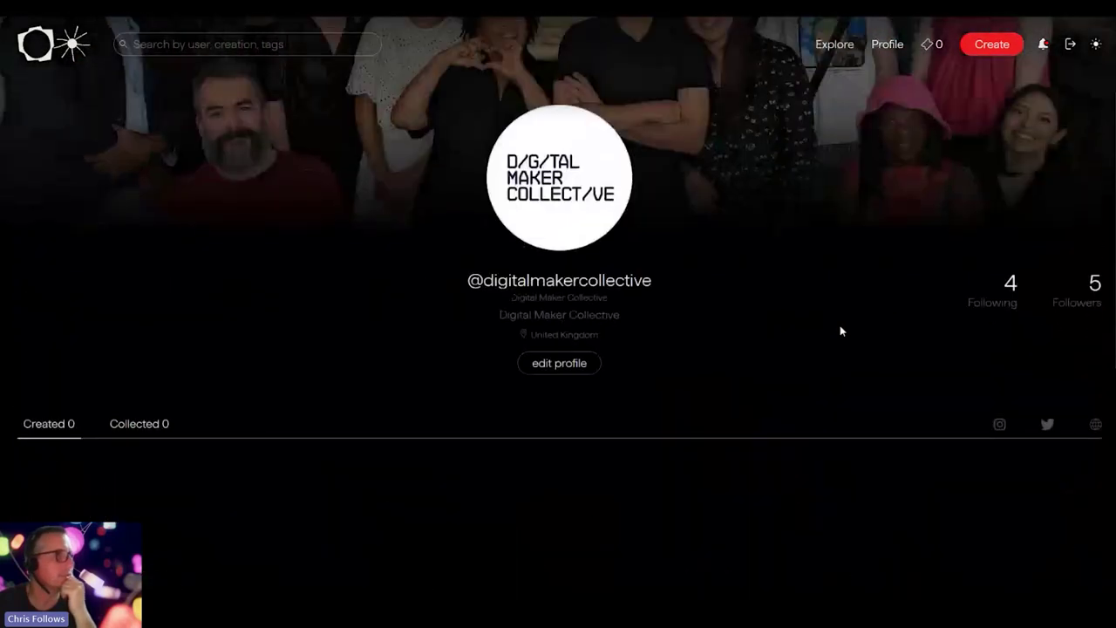
left_click(835, 45)
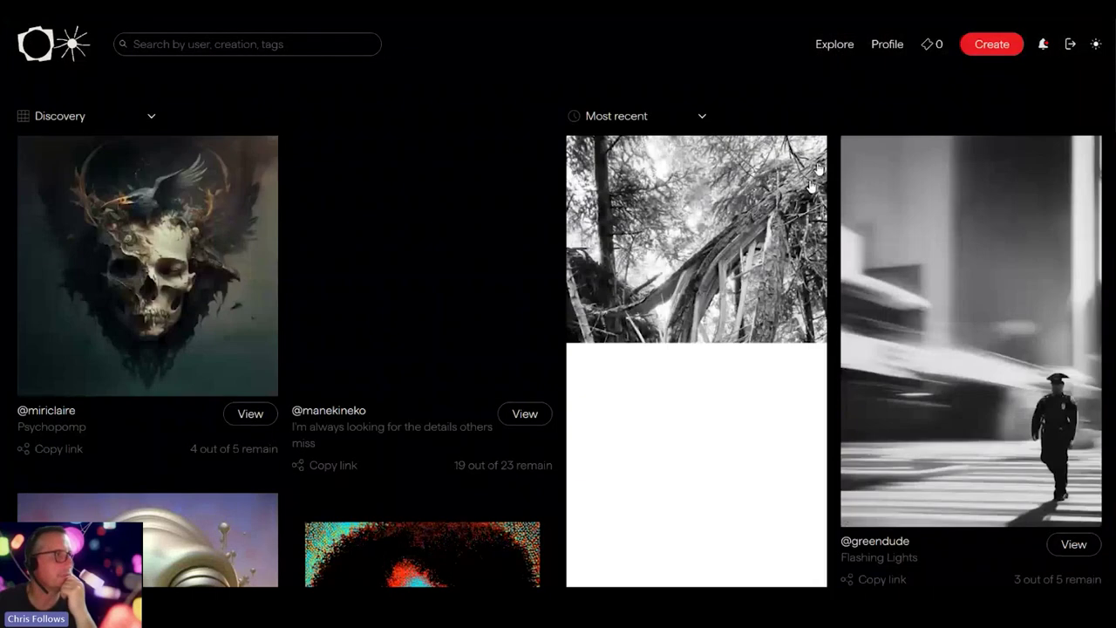
scroll(687, 420, "down", 1)
scroll(690, 415, "down", 1)
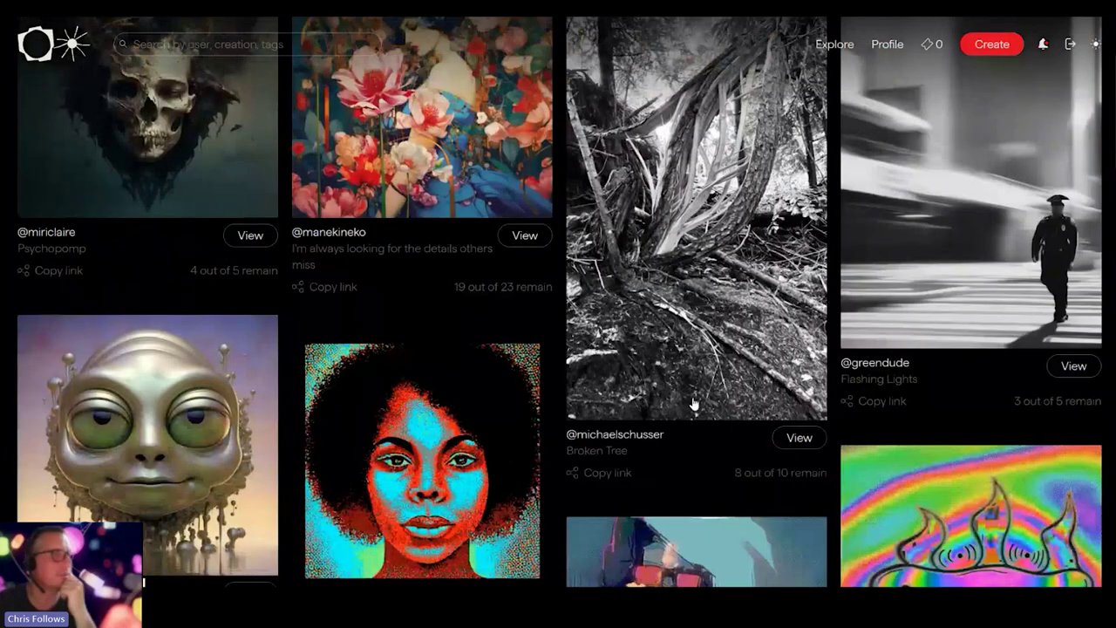
scroll(694, 404, "down", 2)
scroll(695, 403, "down", 2)
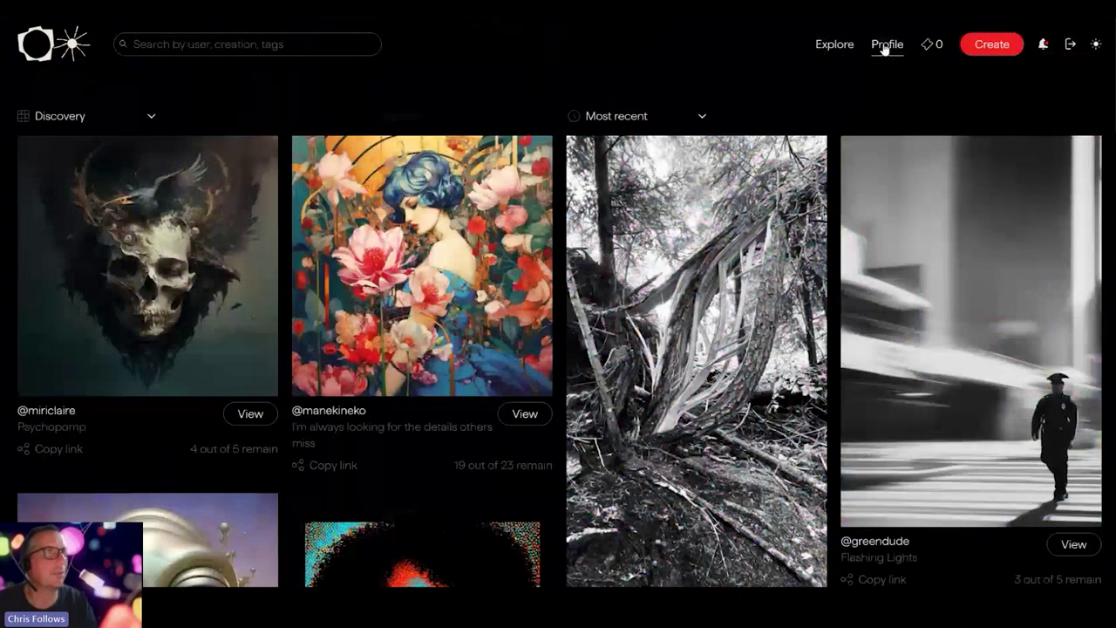
left_click(887, 44)
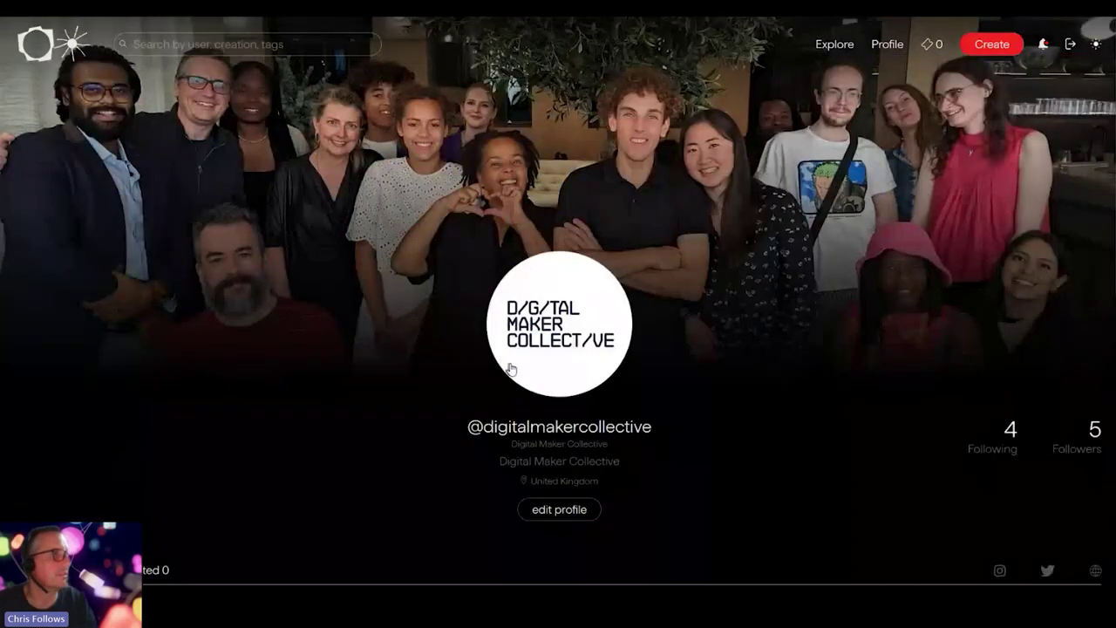
Check notifications, toggle light mode and back to dark, and open then dismiss search.
scroll(804, 380, "down", 4)
scroll(804, 382, "up", 5)
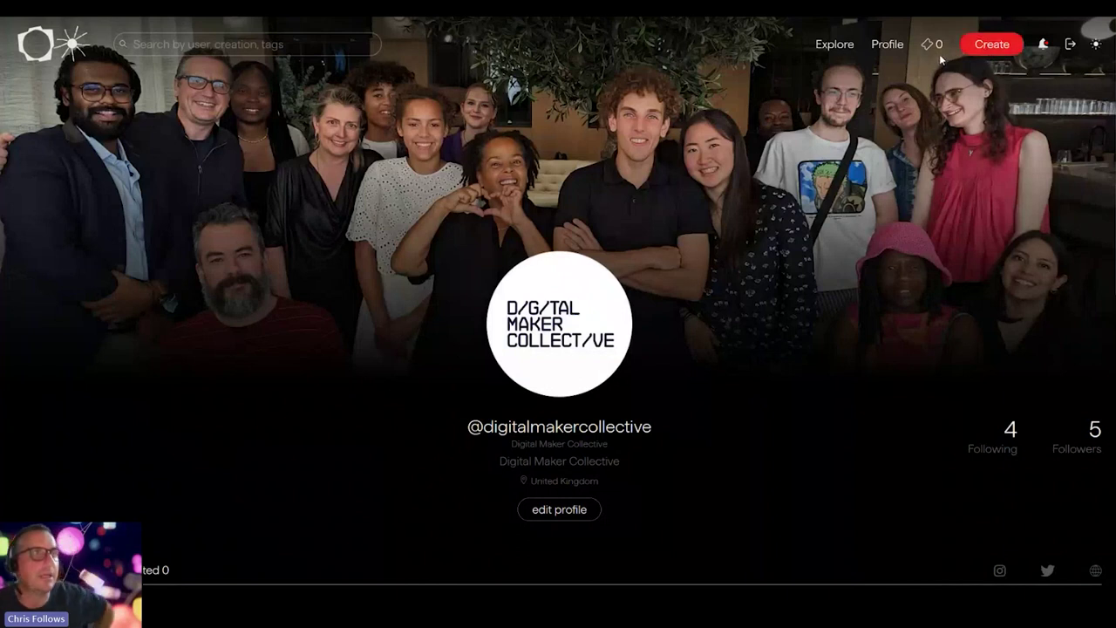
mouse_move(938, 51)
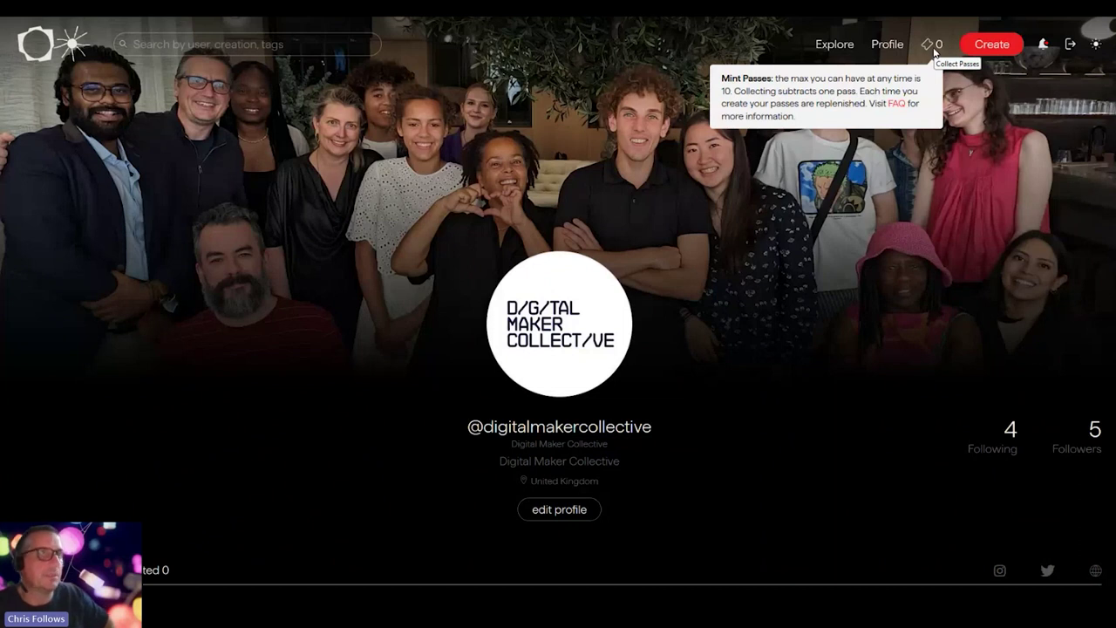
left_click(1045, 46)
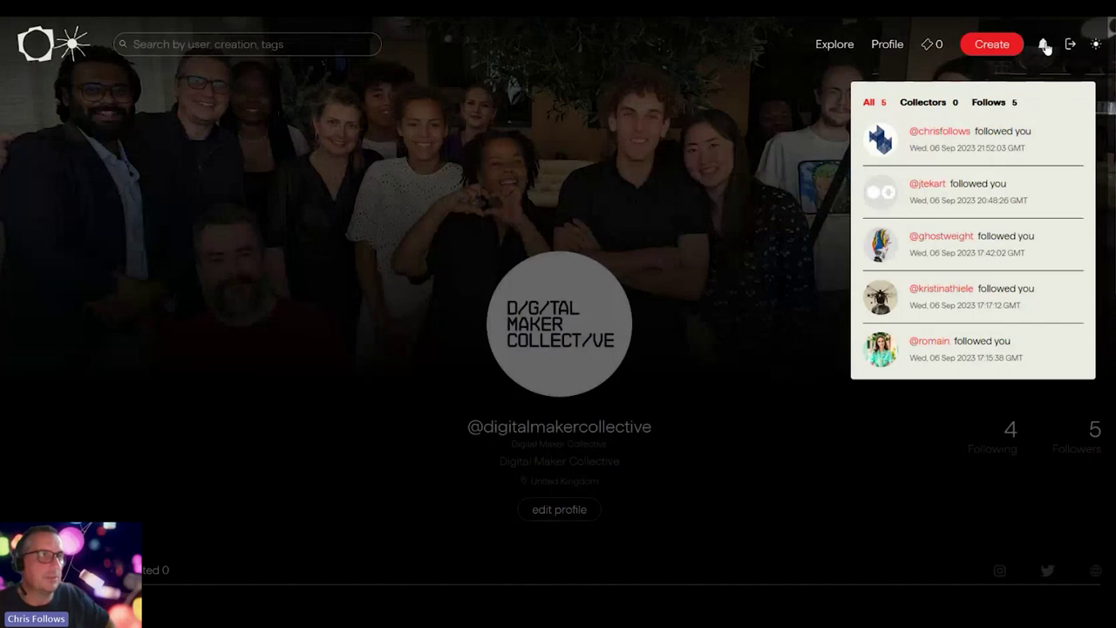
left_click(746, 99)
left_click(1096, 45)
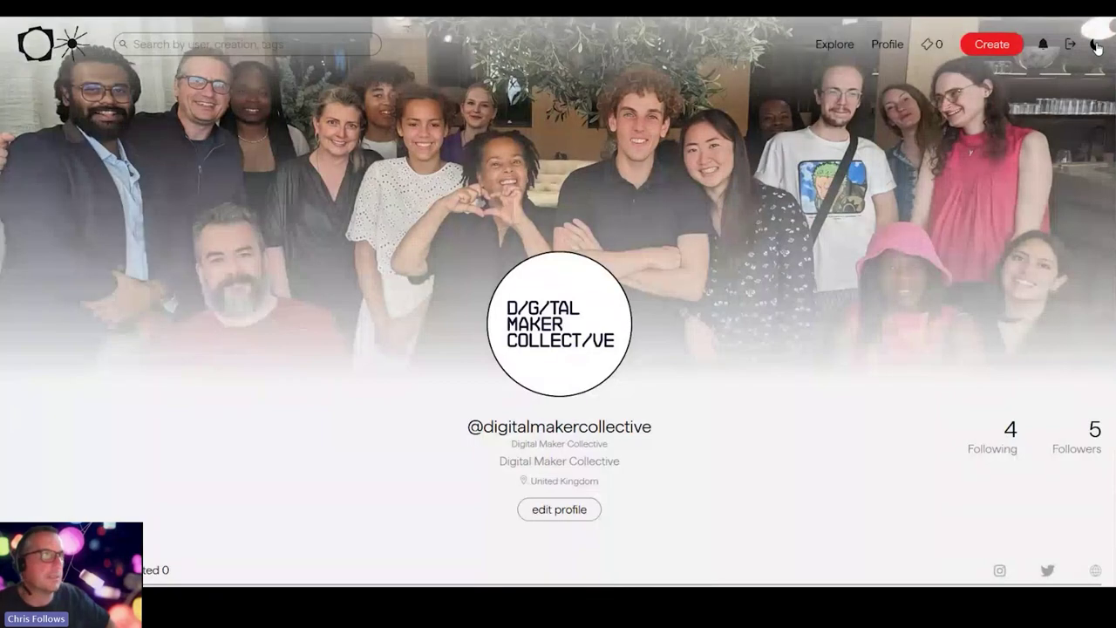
left_click(1096, 45)
left_click(164, 41)
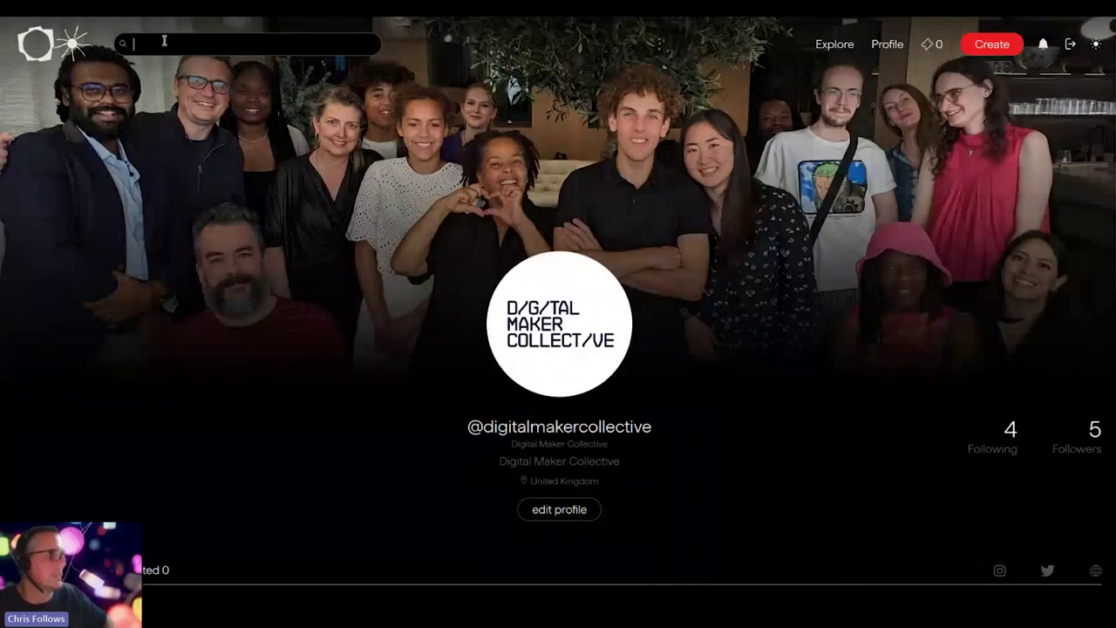
left_click(637, 148)
scroll(845, 225, "down", 2)
scroll(846, 224, "up", 2)
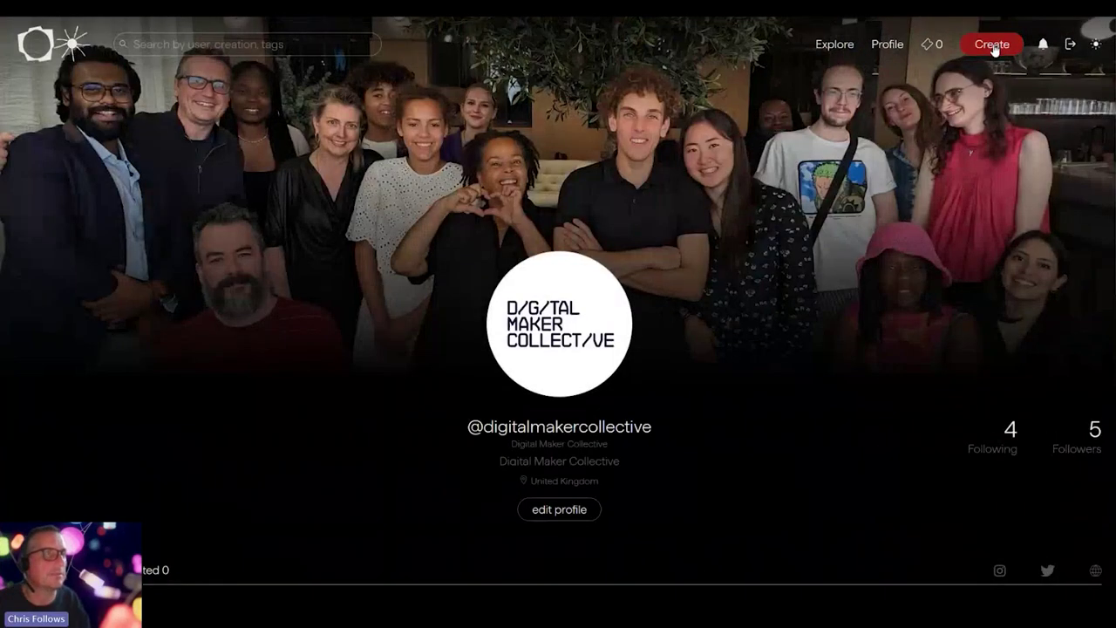
Start a new work and highlight the Standard contract name, ERC-721 and 20% royalties terms.
left_click(993, 45)
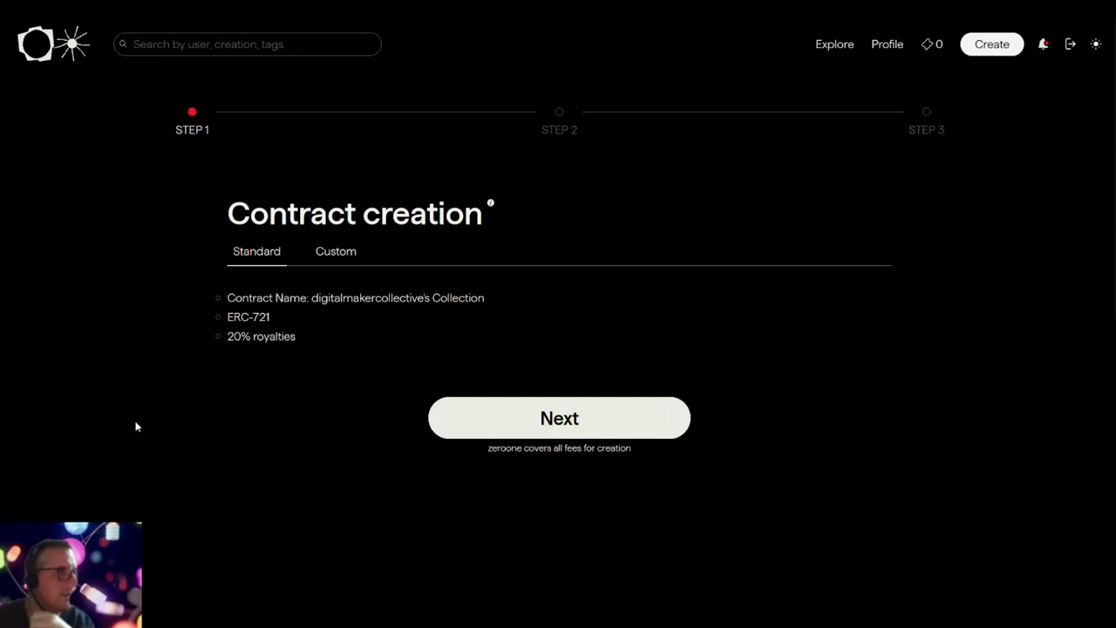
left_click_drag(313, 297, 482, 311)
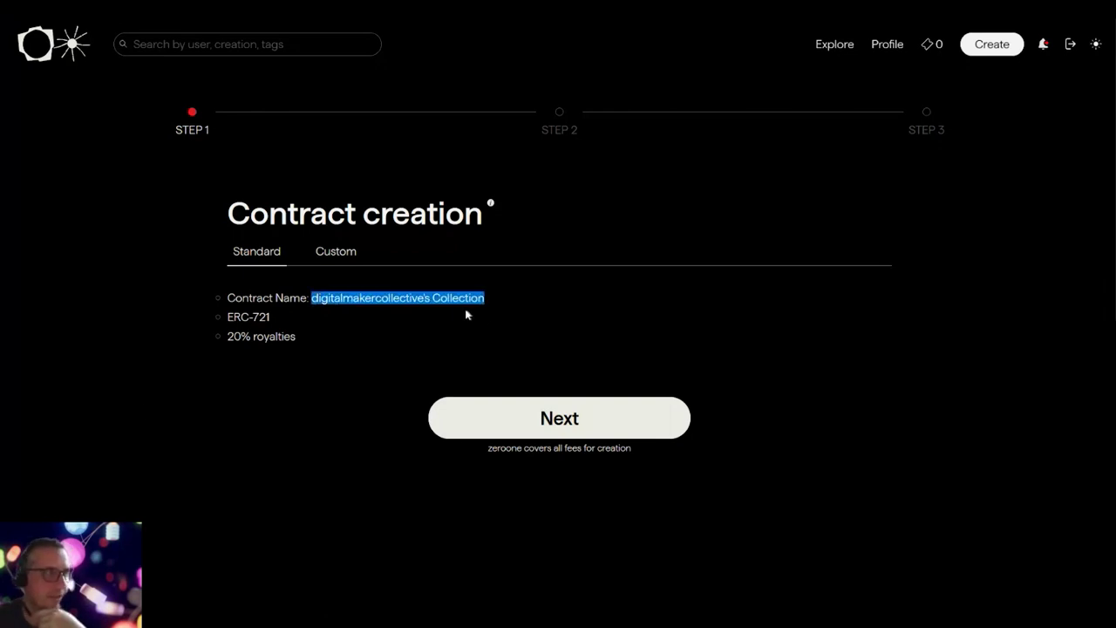
left_click_drag(274, 317, 232, 321)
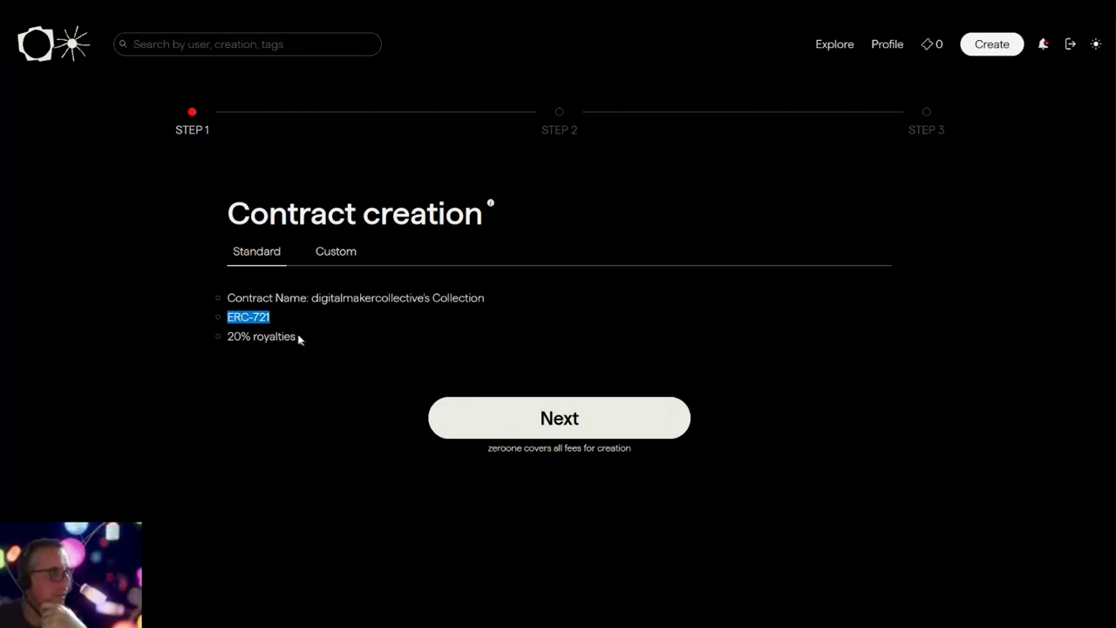
left_click_drag(299, 339, 228, 337)
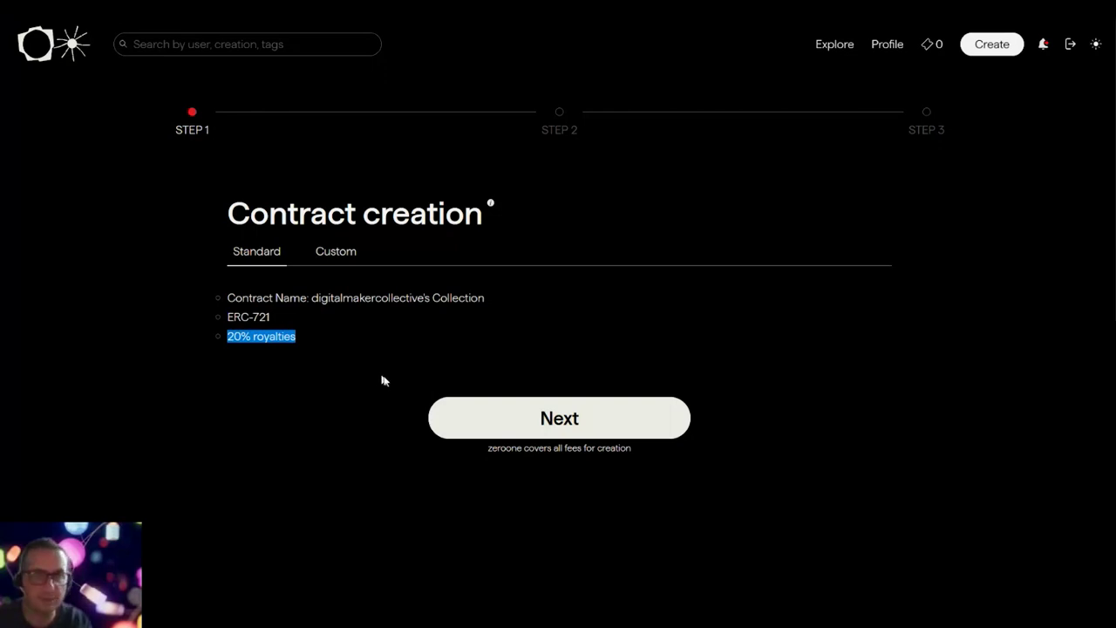
left_click(349, 331)
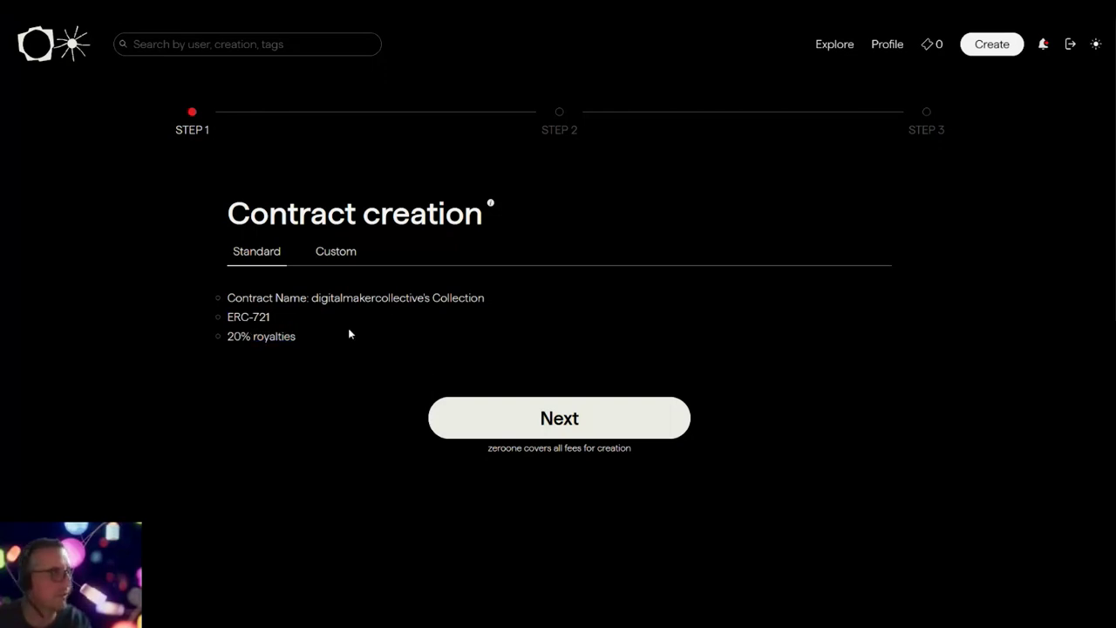
Switch to the Custom contract and paste the name Digital Maker Collective (DMC).
left_click(343, 256)
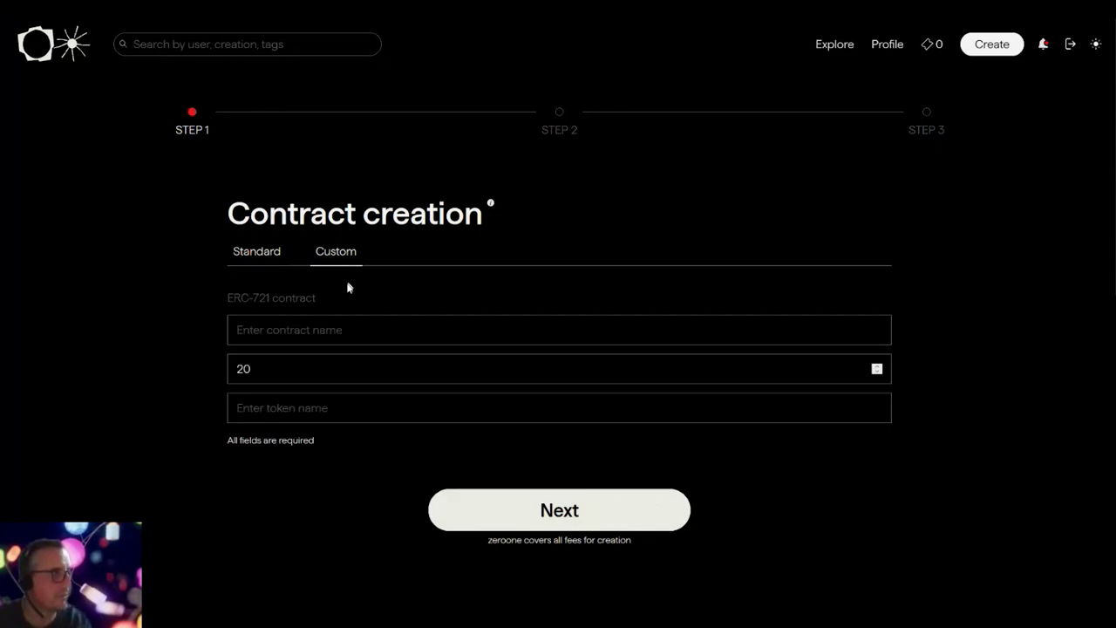
left_click(292, 330)
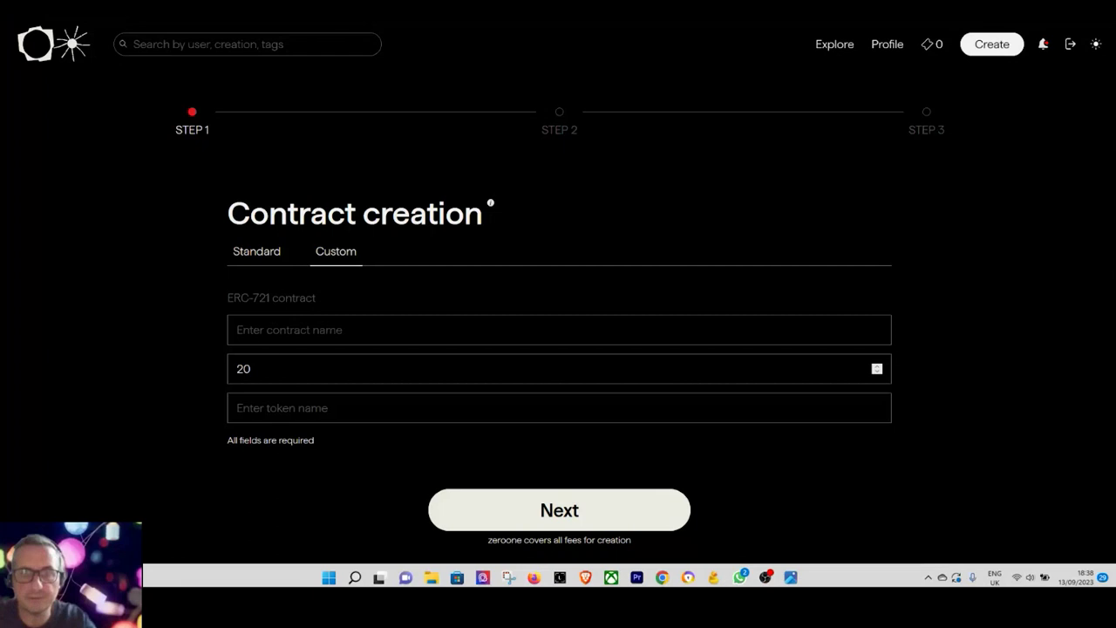
type("Digital Maker Collective (DMC)")
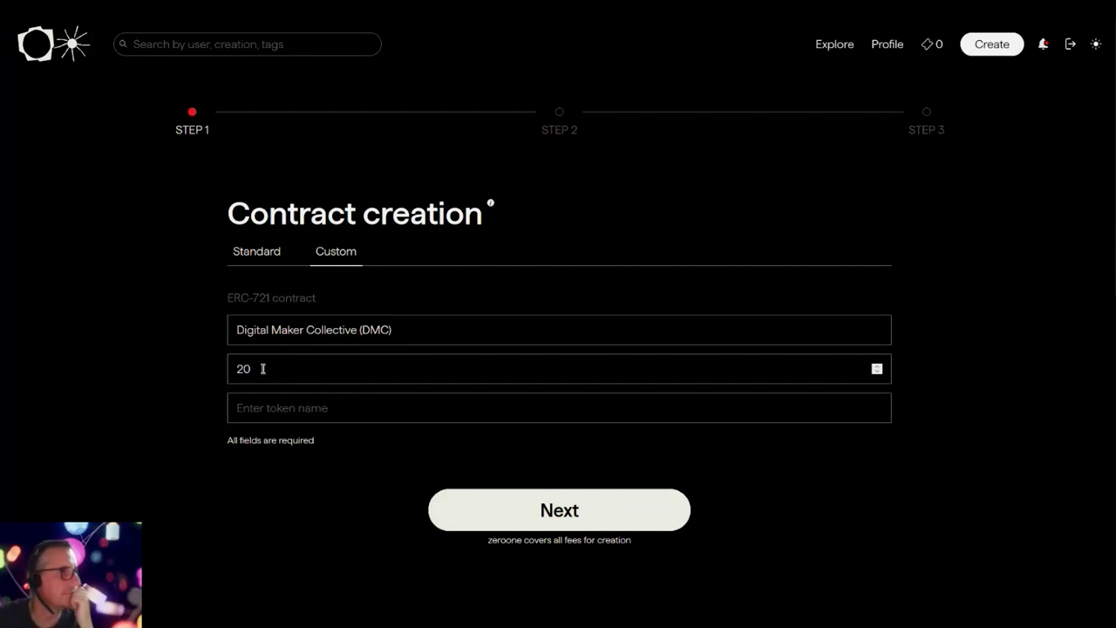
Work the royalty spinner so royalty stays at 0, leaving the token name empty.
left_click(878, 366)
left_click(879, 366)
left_click(878, 366)
left_click(879, 367)
left_click(879, 366)
left_click(878, 367)
left_click(878, 366)
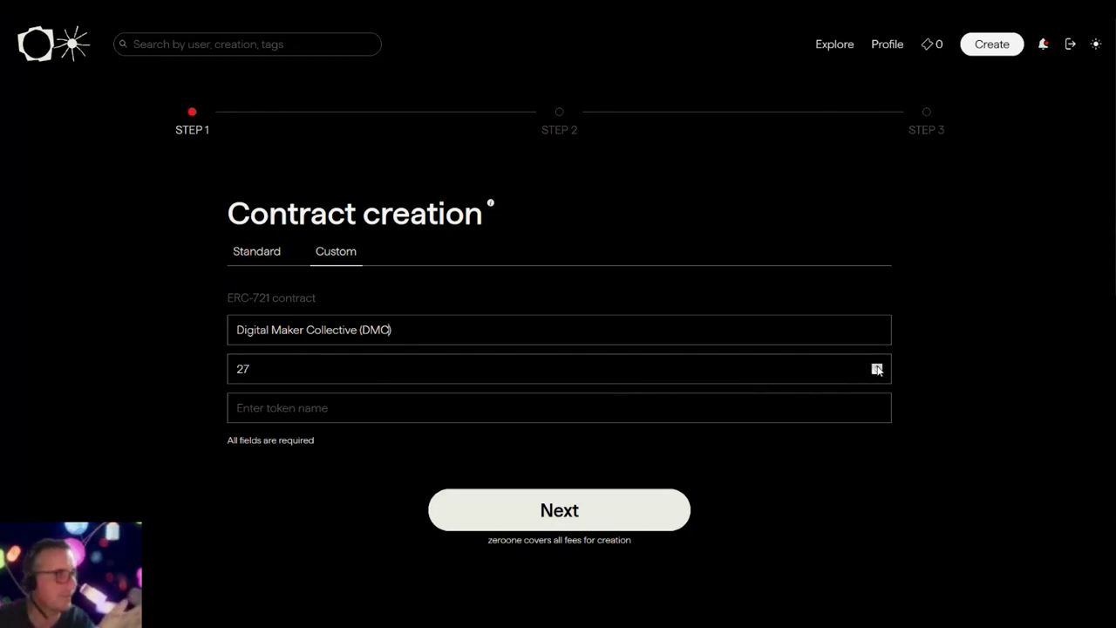
left_click(878, 368)
left_click(878, 368)
left_click(878, 368)
left_click(877, 368)
left_click(878, 368)
left_click(877, 368)
left_click(878, 368)
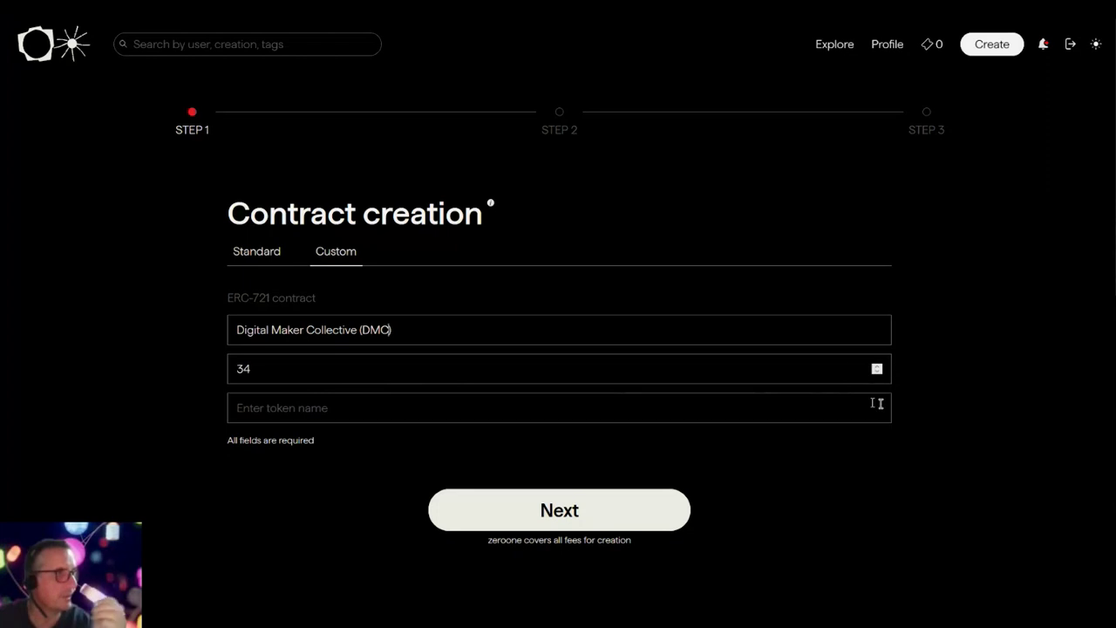
left_click(878, 369)
left_click(877, 368)
left_click(877, 368)
left_click(878, 368)
left_click(878, 368)
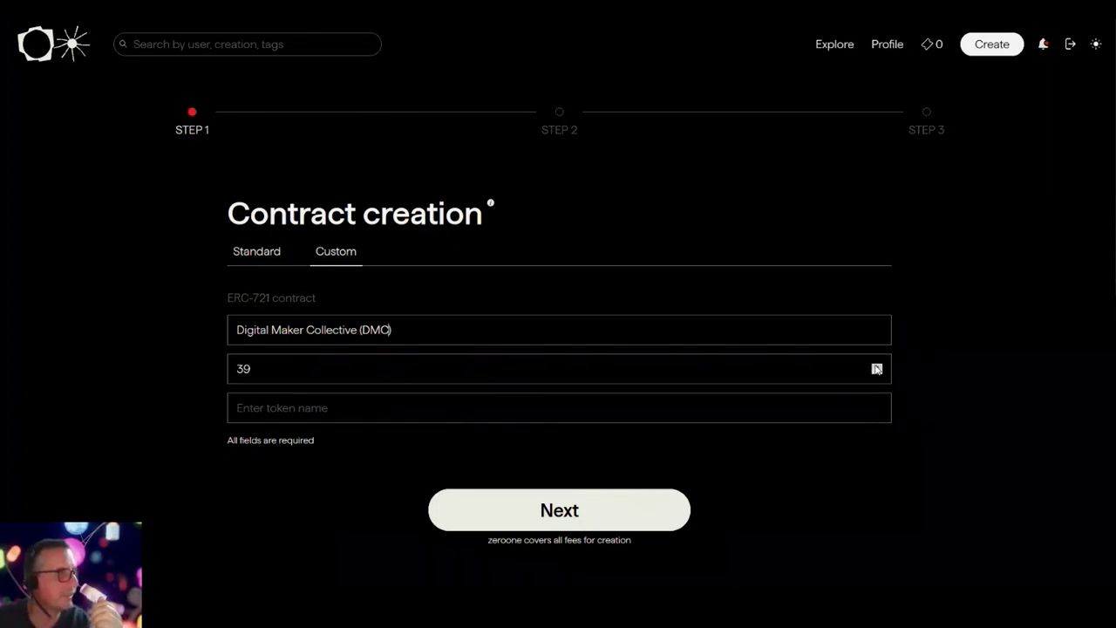
left_click(878, 368)
left_click(878, 368)
left_click(877, 368)
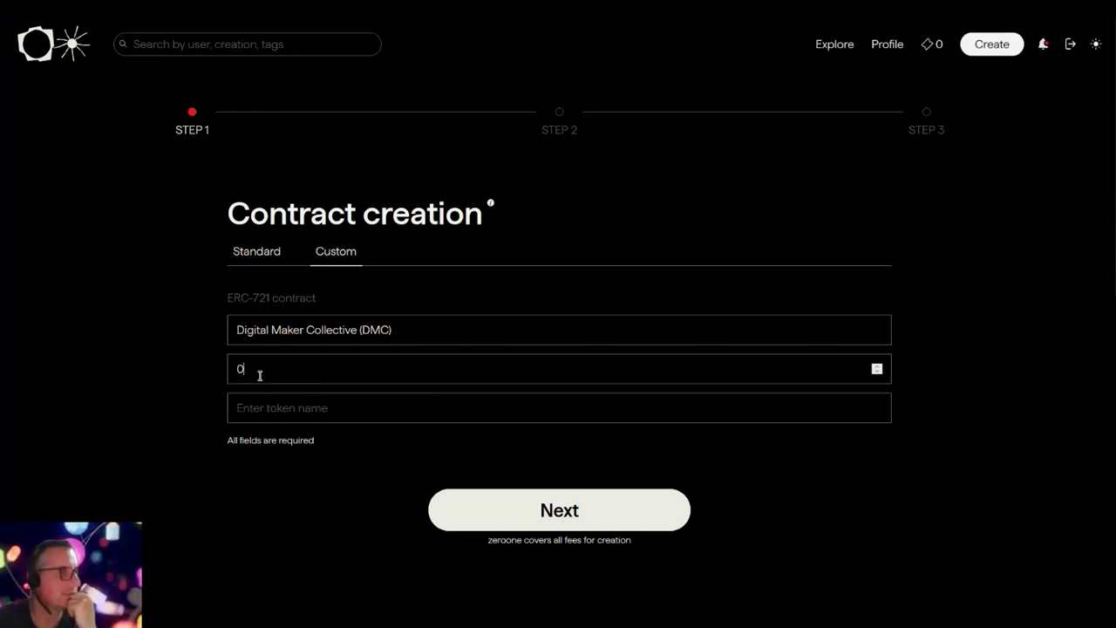
left_click(268, 409)
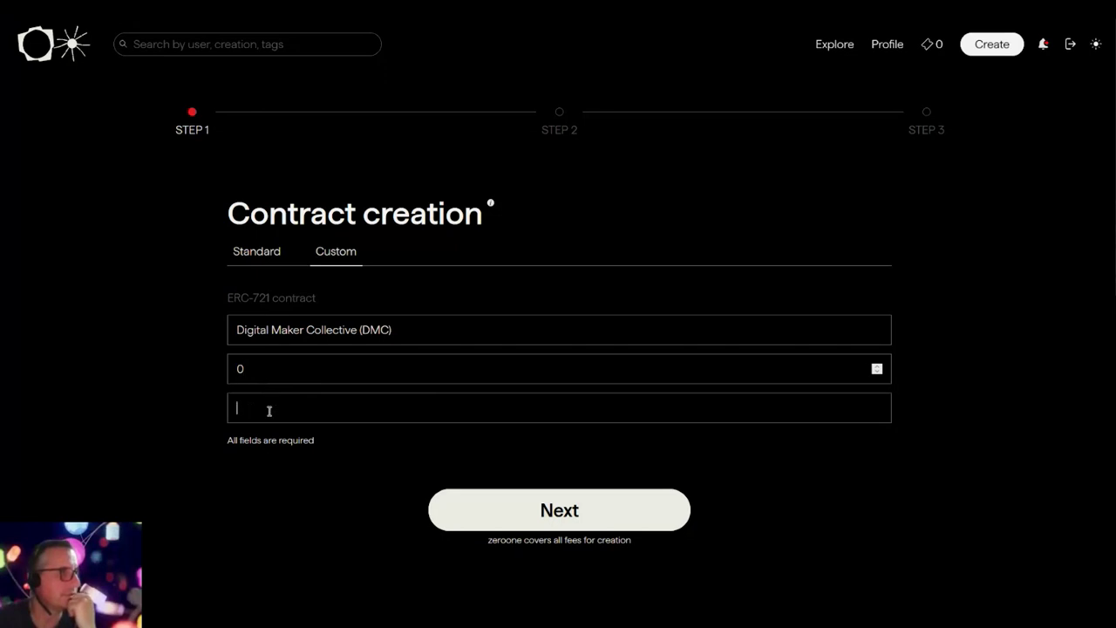
left_click(316, 376)
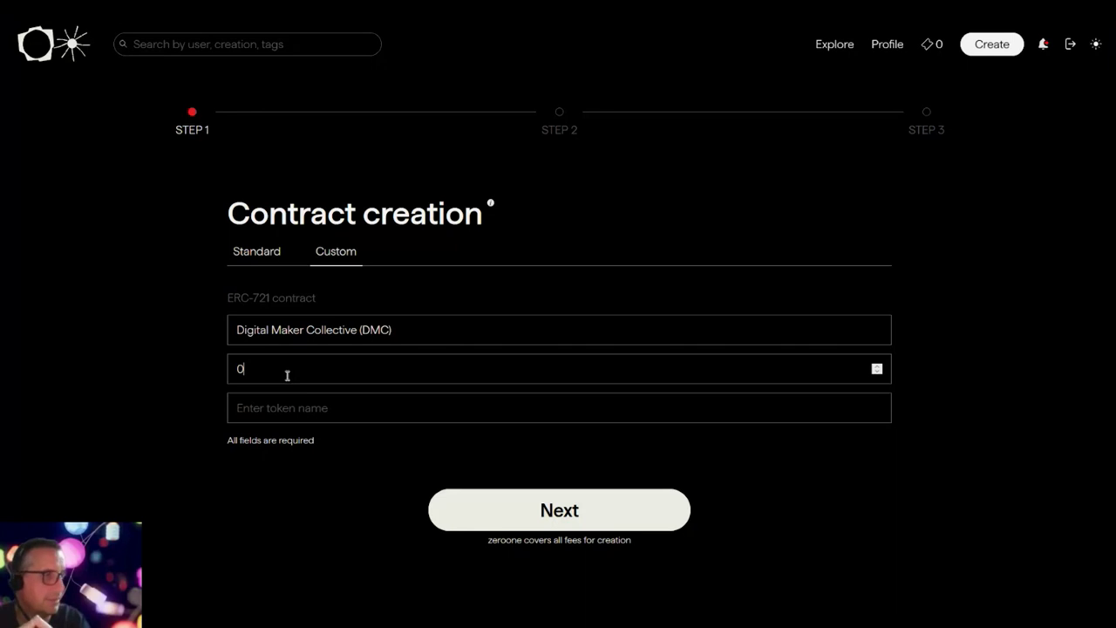
Enter DMC as the custom contract's token name.
left_click(239, 408)
type("DMC")
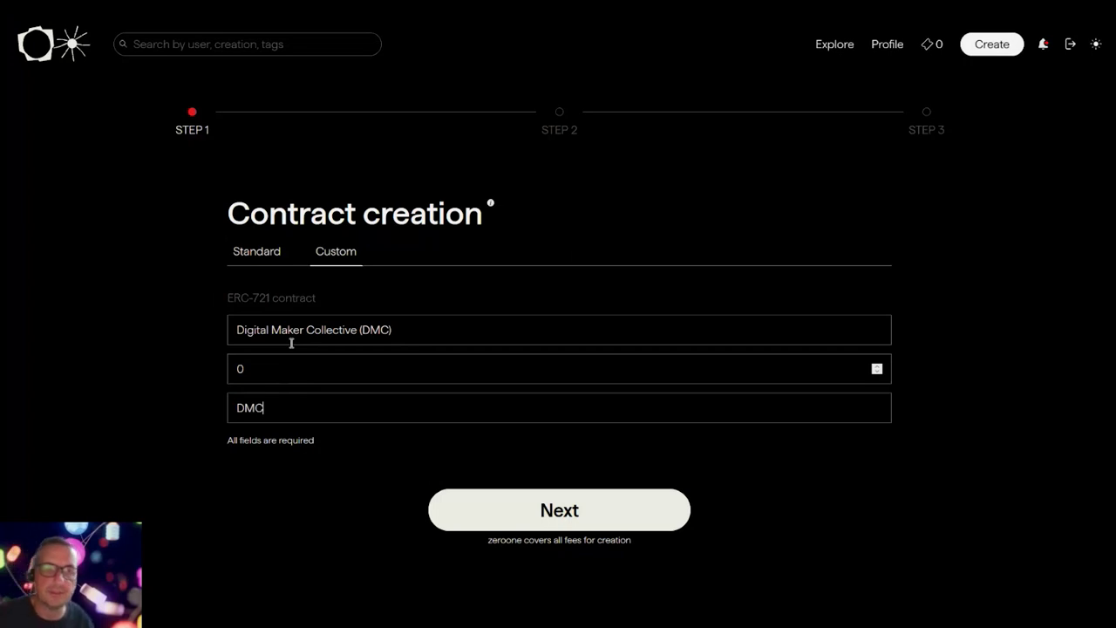
scroll(576, 450, "down", 1)
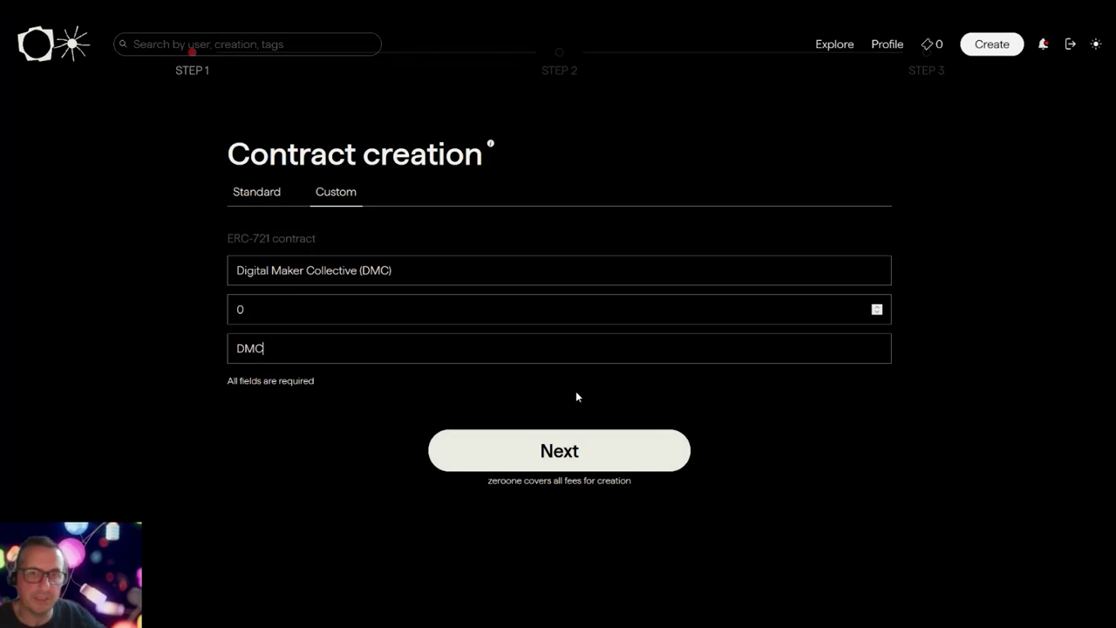
Fix the royalty error by setting royalty to 1 and submit the contract for deployment.
left_click(551, 448)
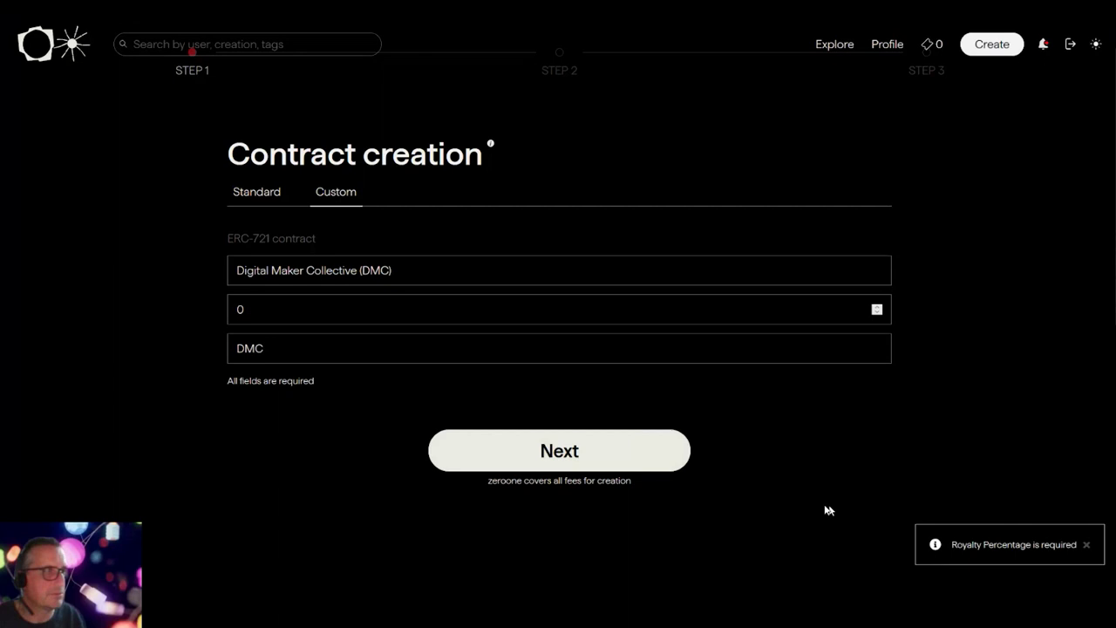
left_click(269, 318)
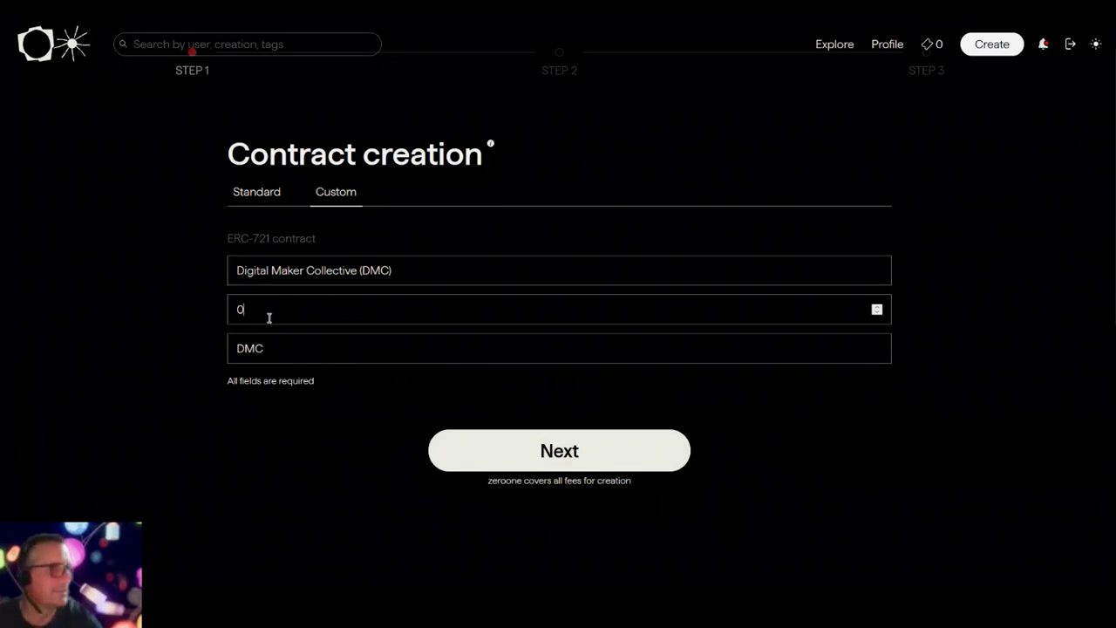
left_click(877, 306)
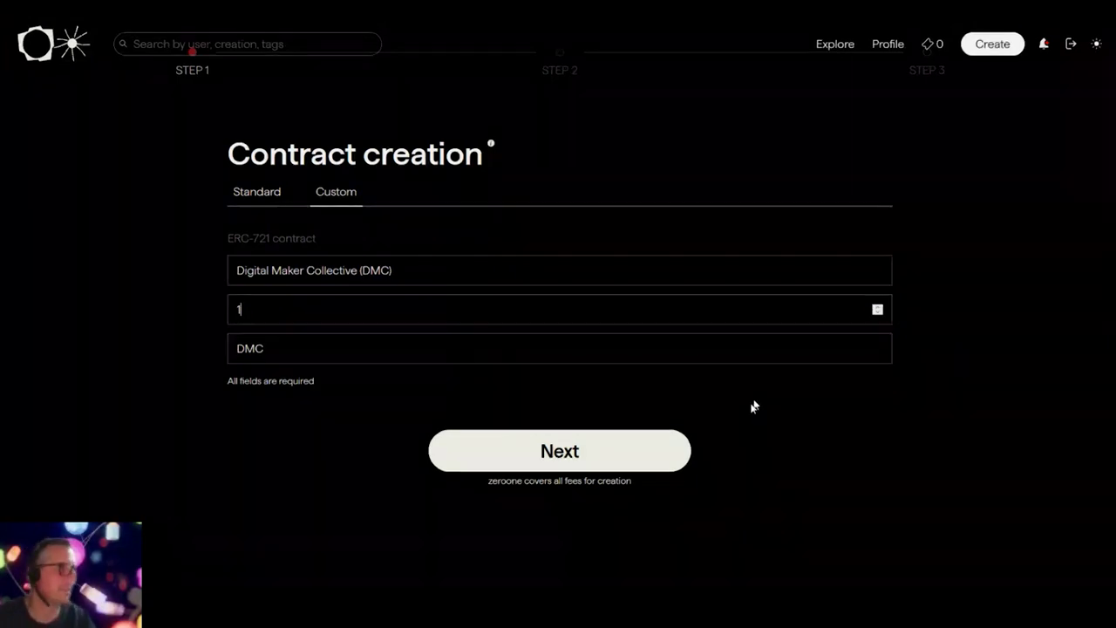
left_click(563, 452)
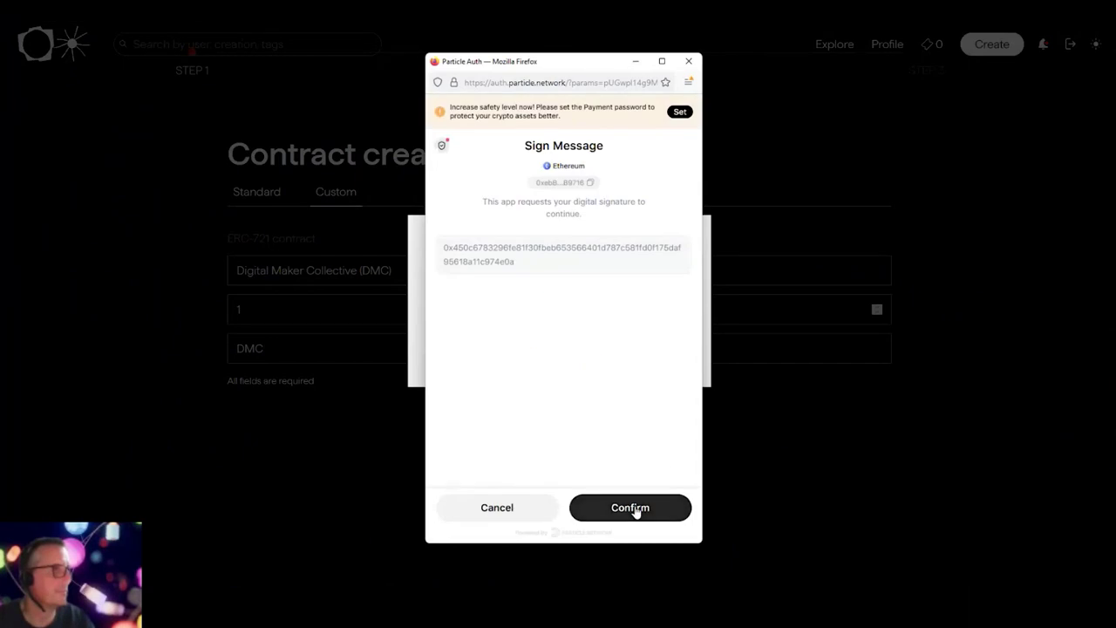
Confirm the Particle Auth sign-message request to deploy the DMC contract.
left_click(635, 511)
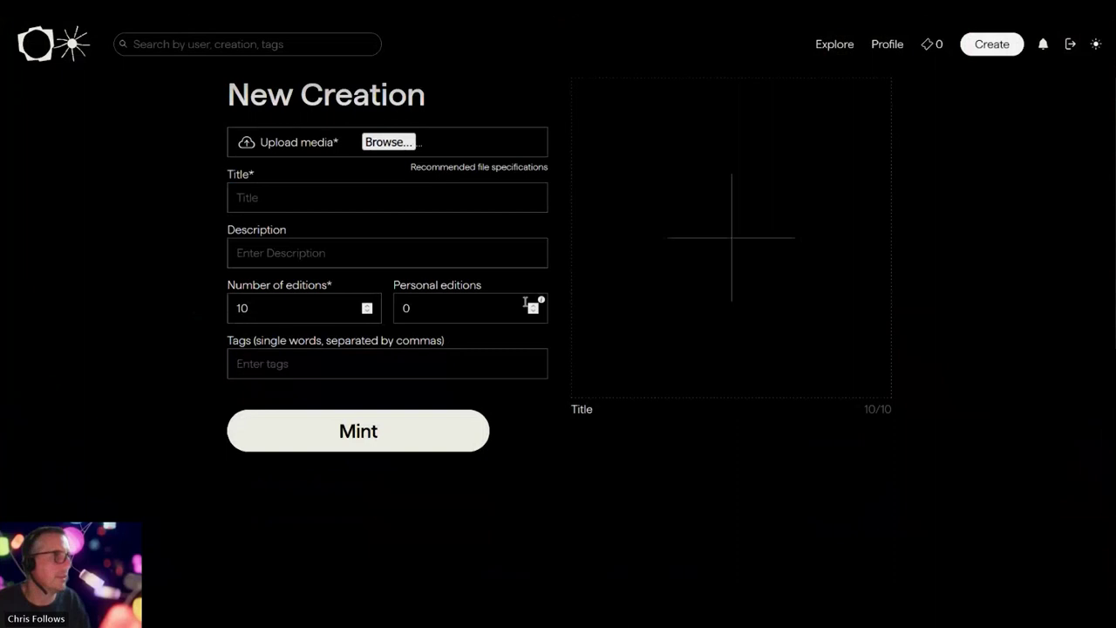
Upload the artwork, title it 'DMC Event Case' and paste the description.
scroll(455, 314, "up", 2)
left_click(389, 261)
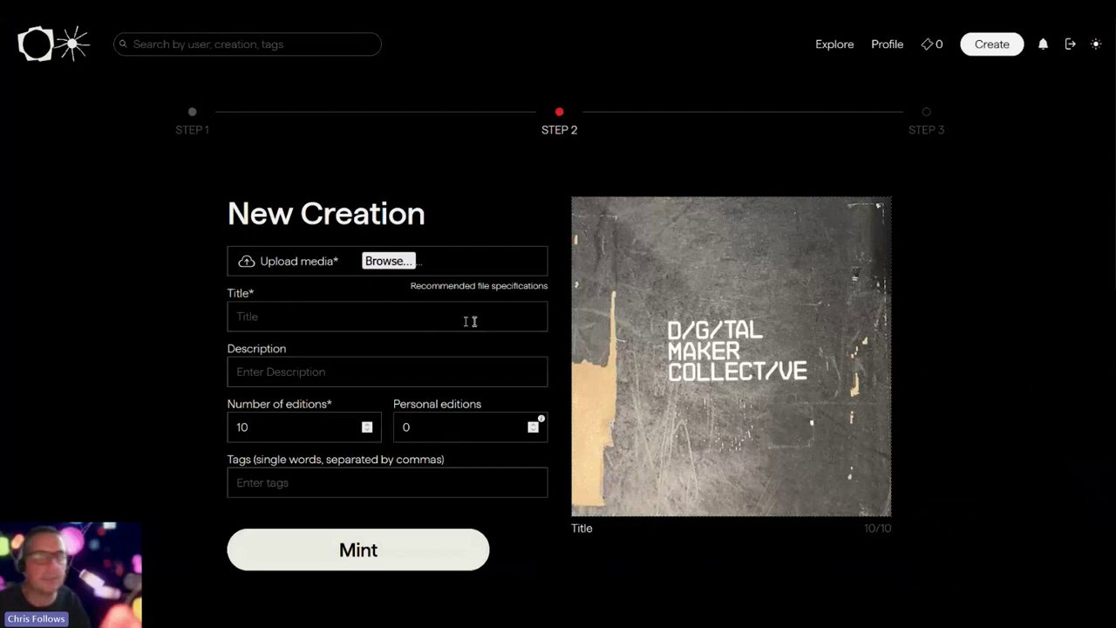
left_click(259, 318)
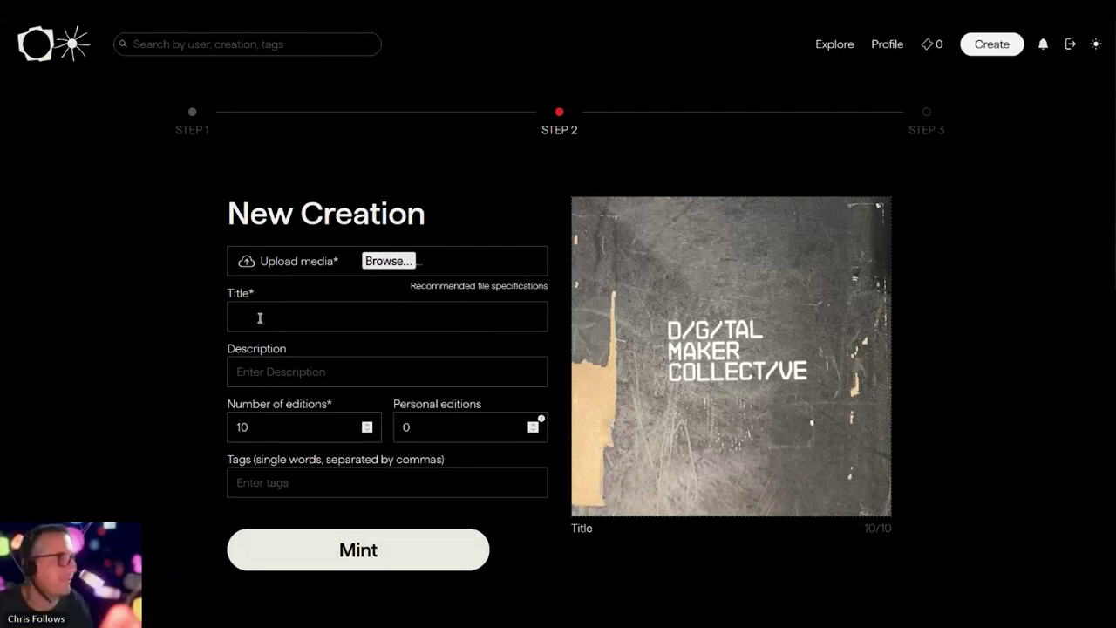
type("D")
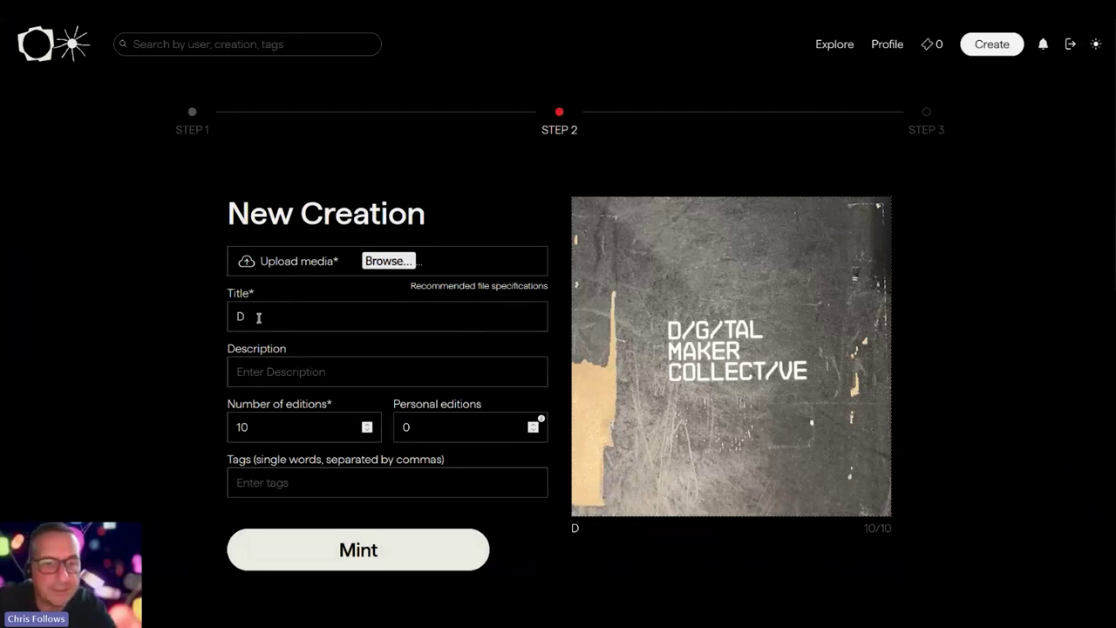
type("MC Event Case")
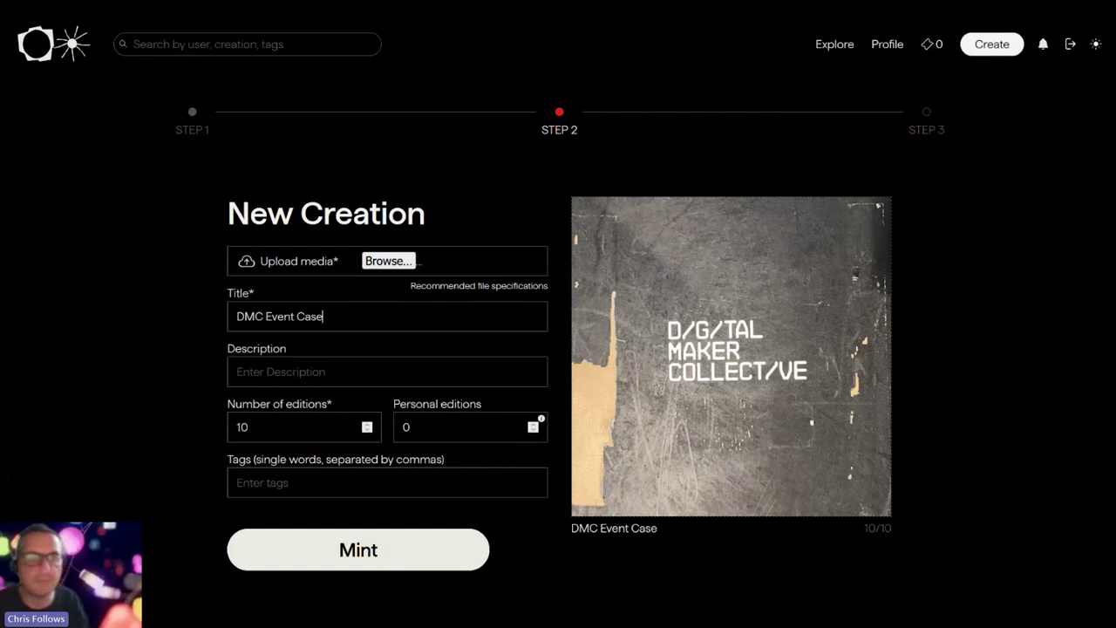
left_click(254, 374)
key("ctrl+v")
type("ly as ")
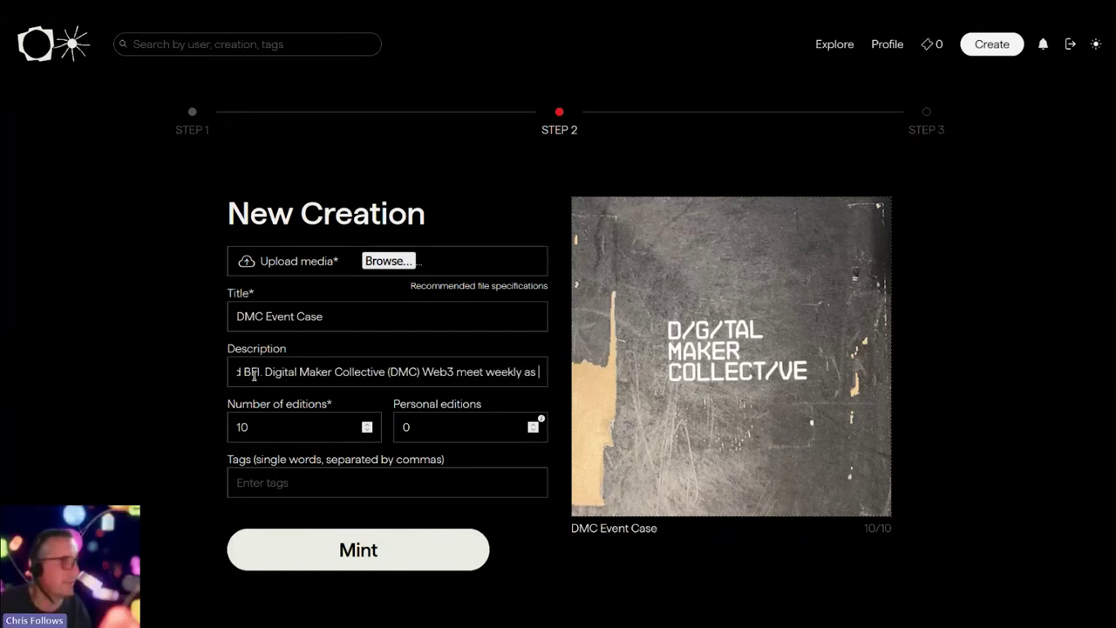
type("a community")
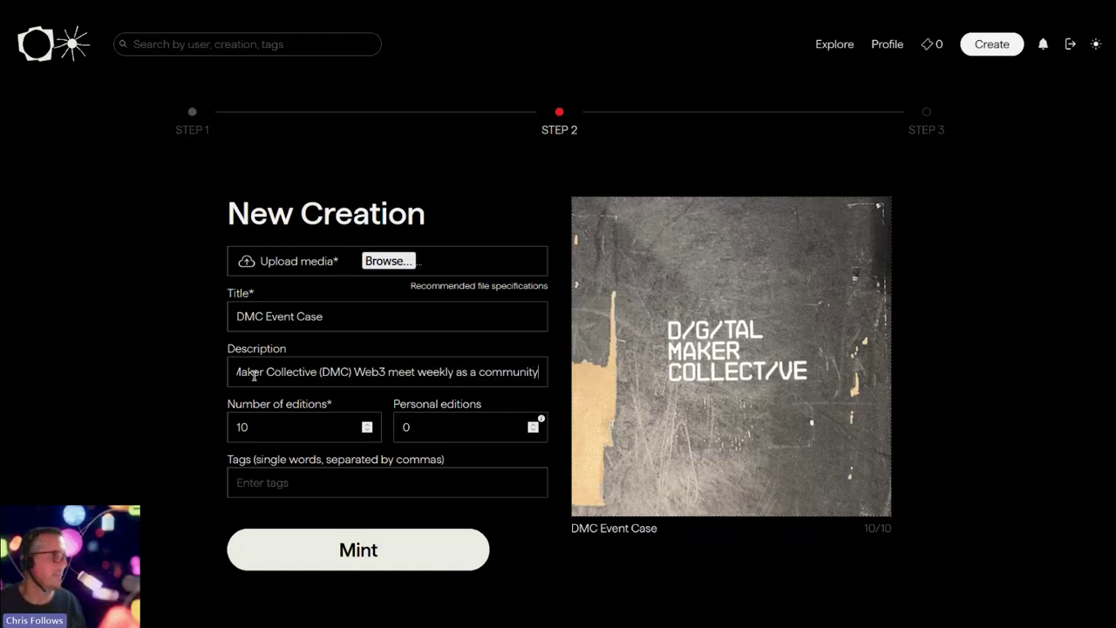
Set editions to 100 and personal editions to 25.
left_click(274, 426)
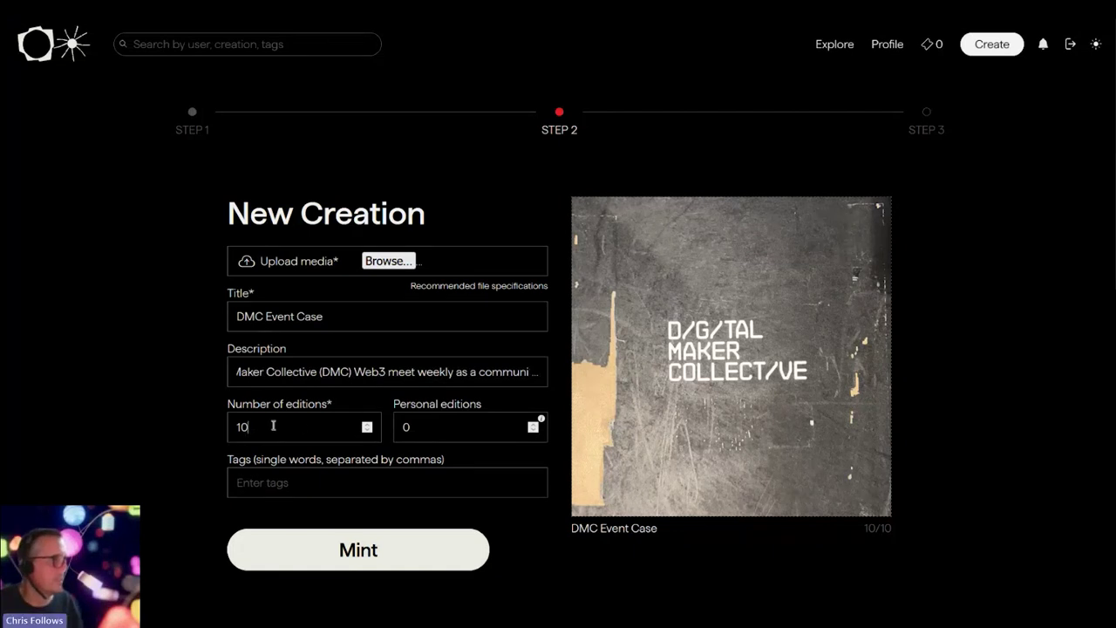
type("0")
double_click(409, 436)
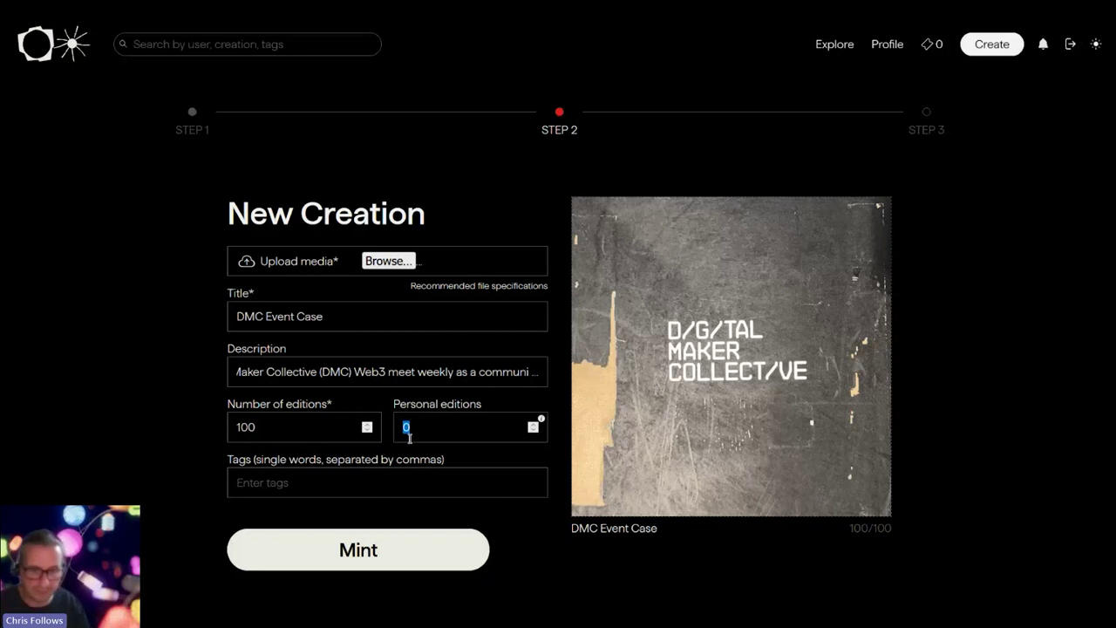
type("25")
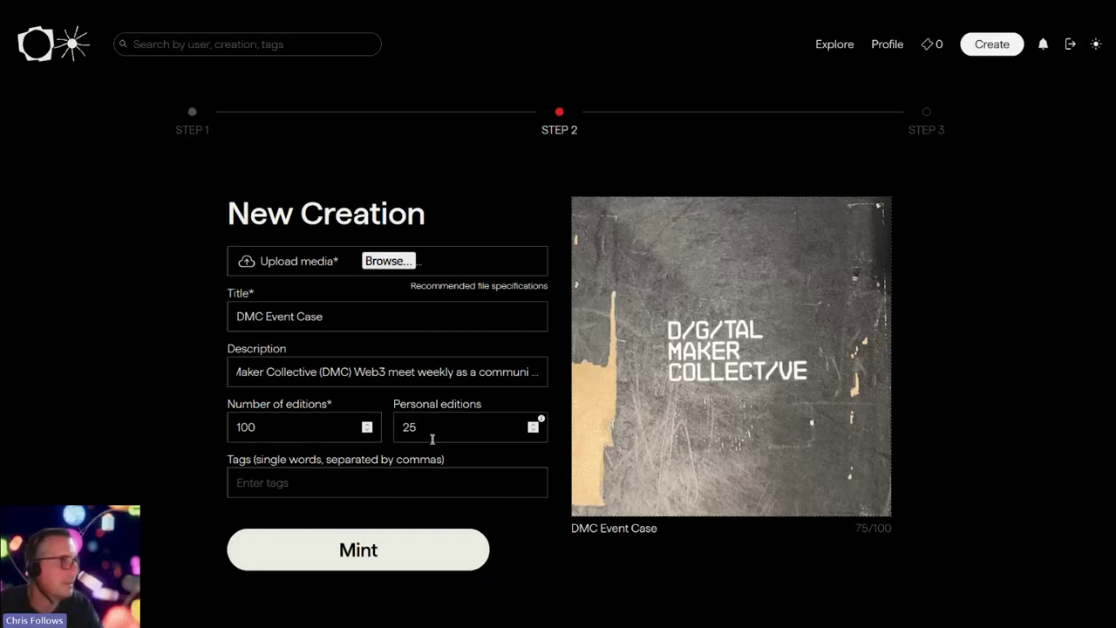
Add tags DigitalMakerCollective, DMC, Digital, Maker and Collective.
left_click(293, 488)
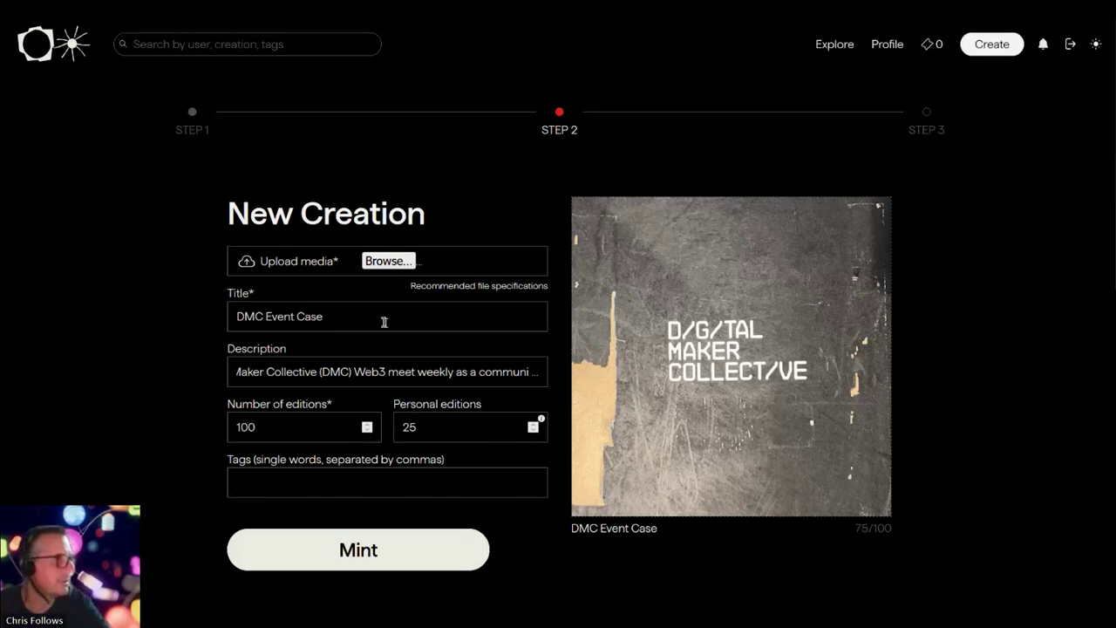
type("Digital Maker Collective")
key("BackSpace")
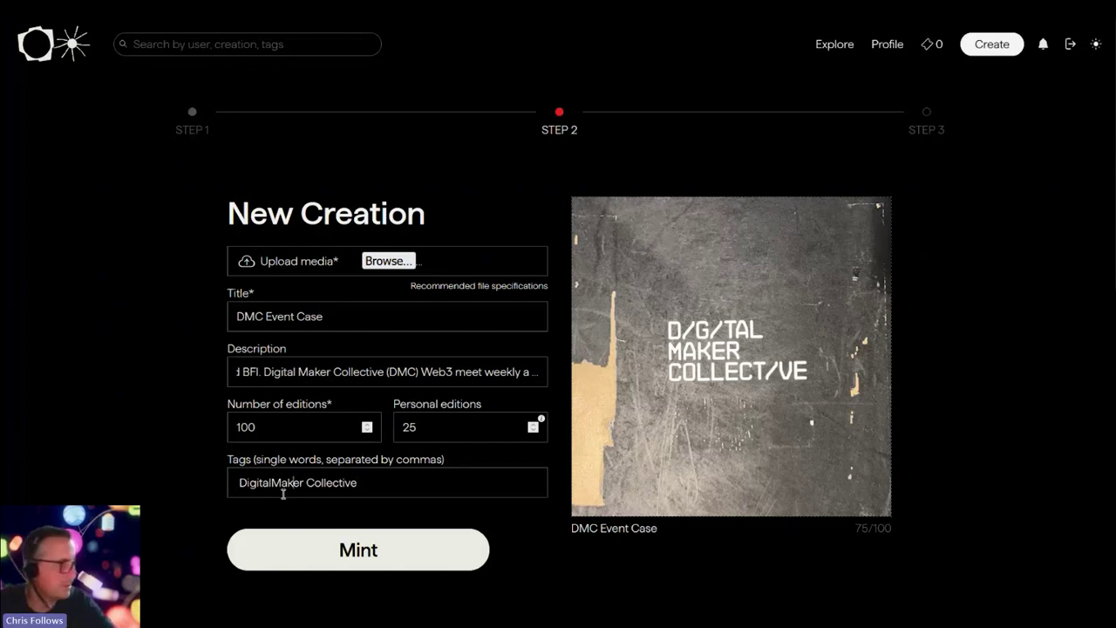
key("ctrl+Right")
key("BackSpace")
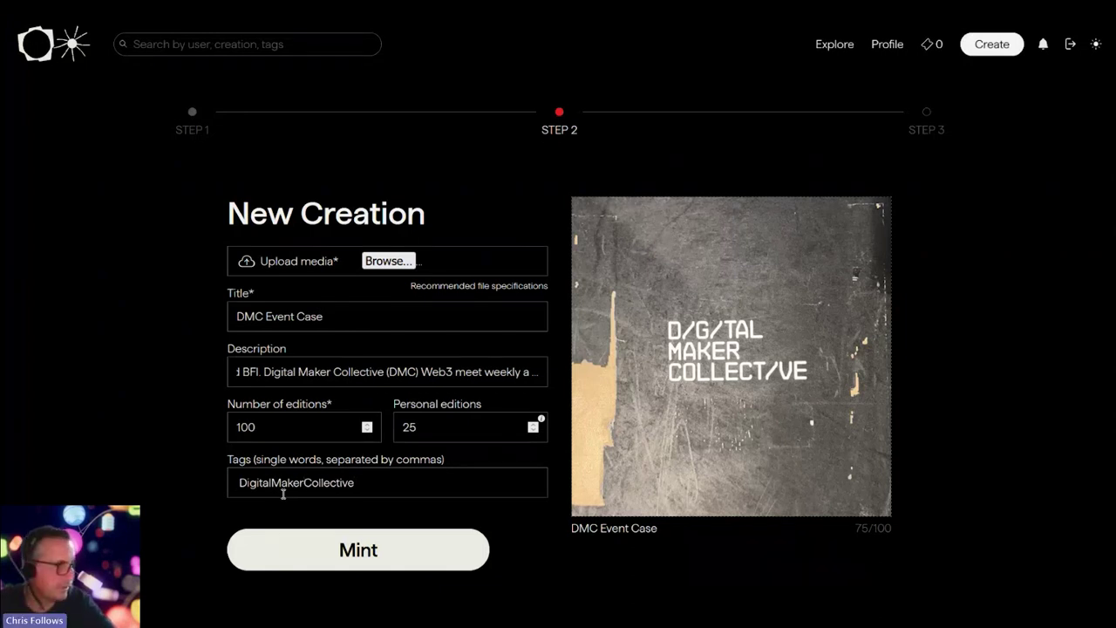
type(", DMC,  Digital, Maker, Collective")
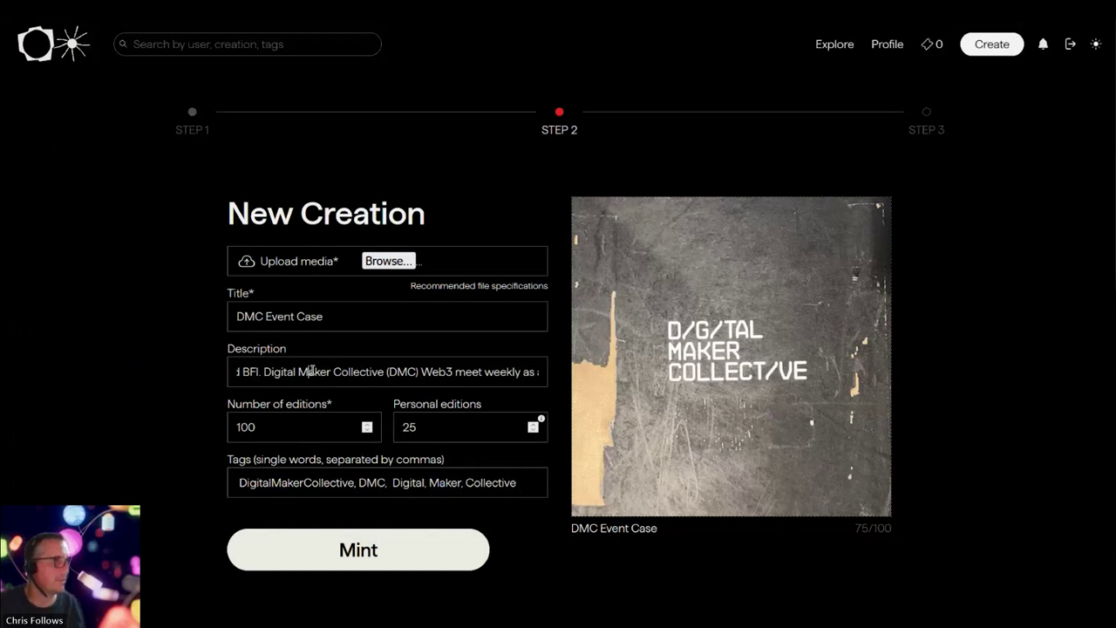
left_click(307, 371)
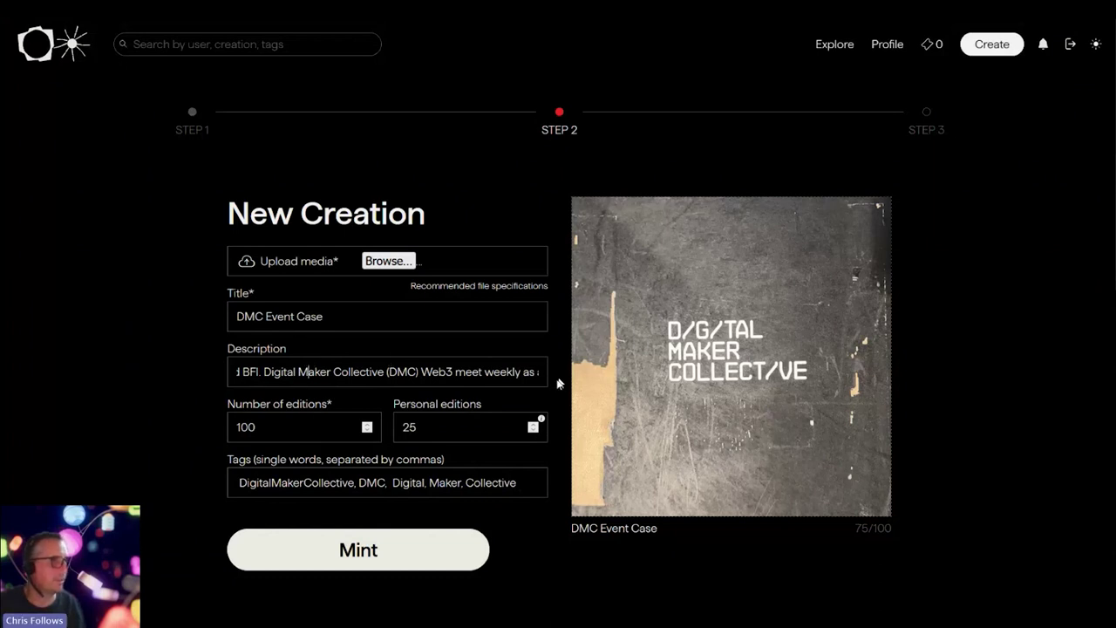
Mint DMC Event Case, allowing the wallet pop-up and approving the mint transaction.
left_click(378, 552)
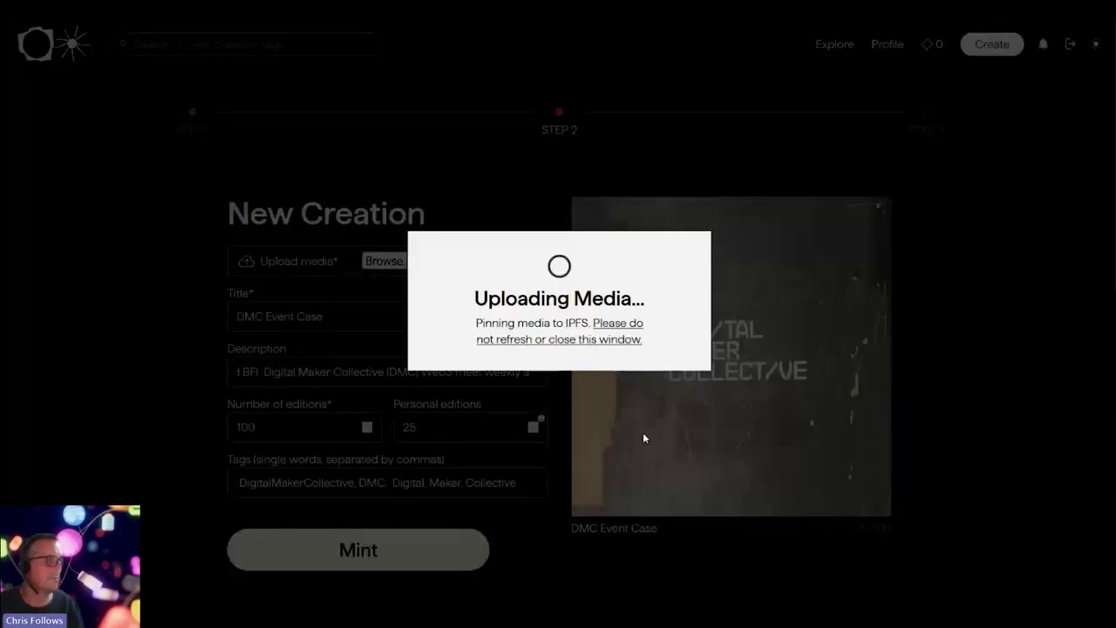
left_click(1090, 82)
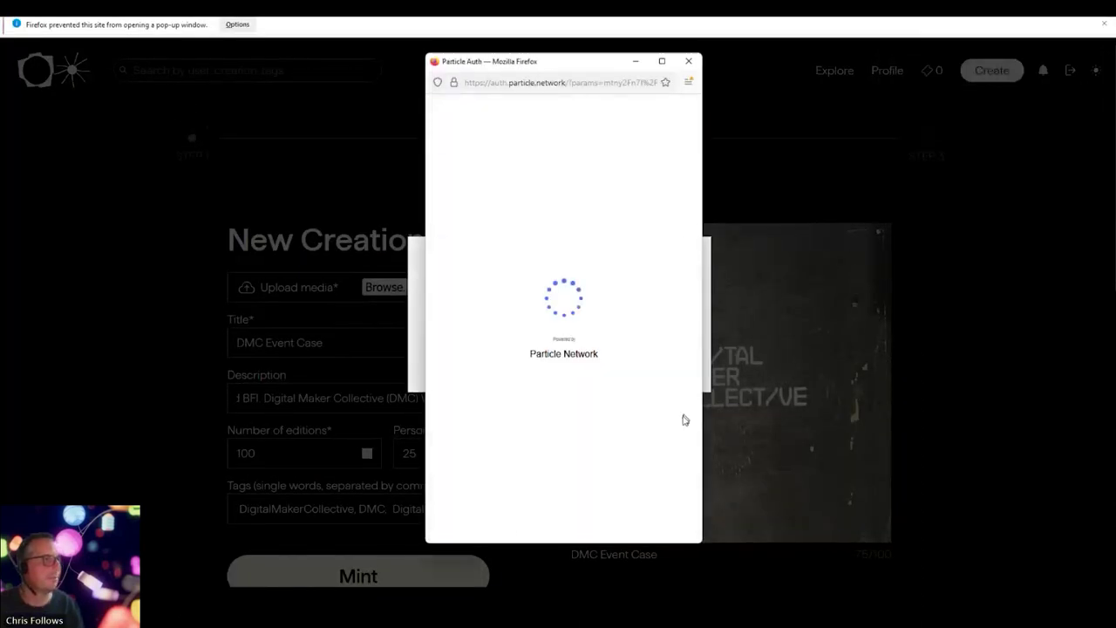
left_click(632, 508)
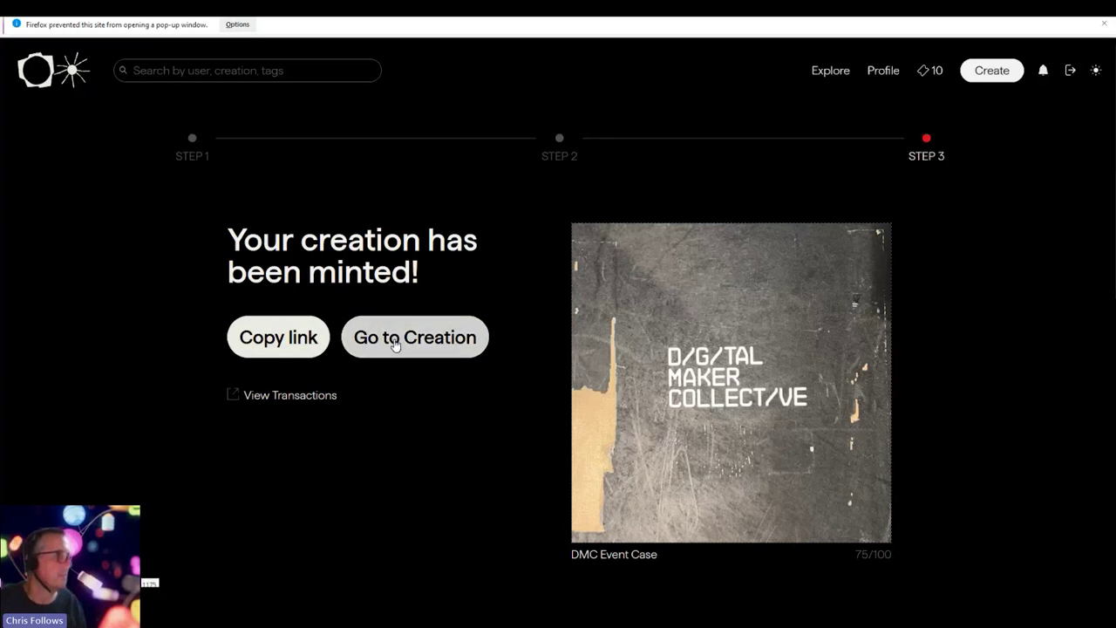
Review the minted confirmation page and its transactions link showing 75/100 editions.
right_click(238, 399)
key("Escape")
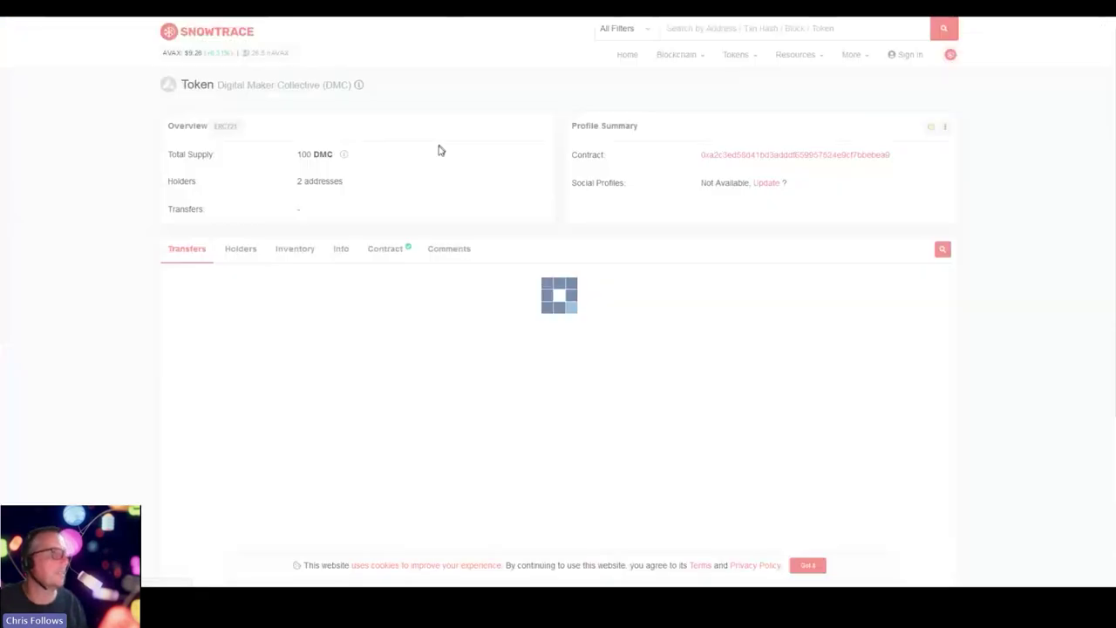
scroll(873, 334, "down", 5)
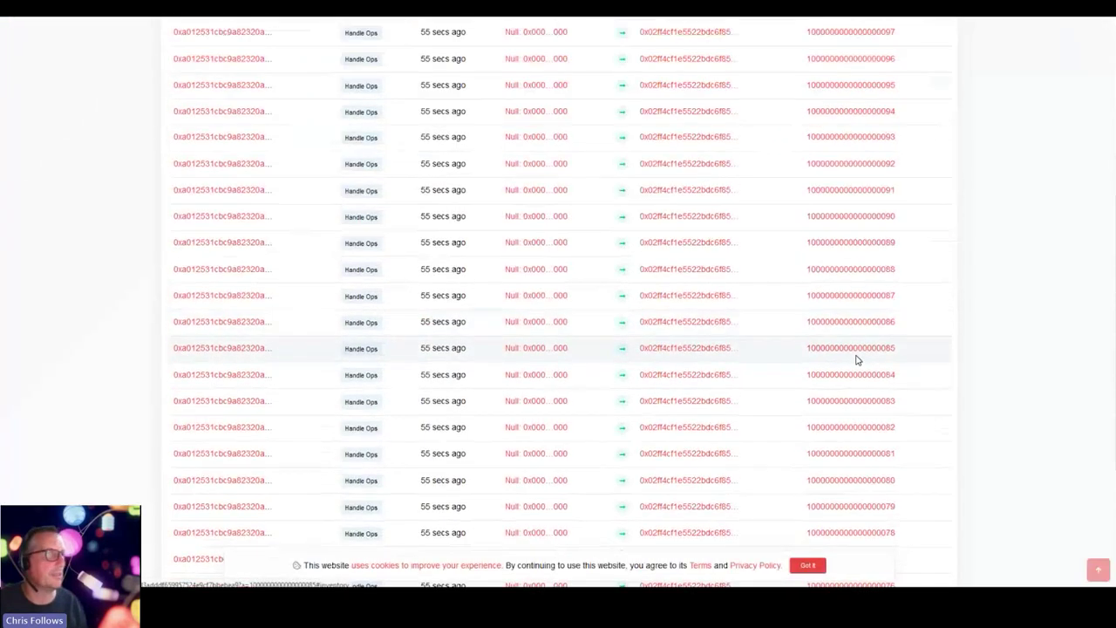
scroll(858, 359, "up", 6)
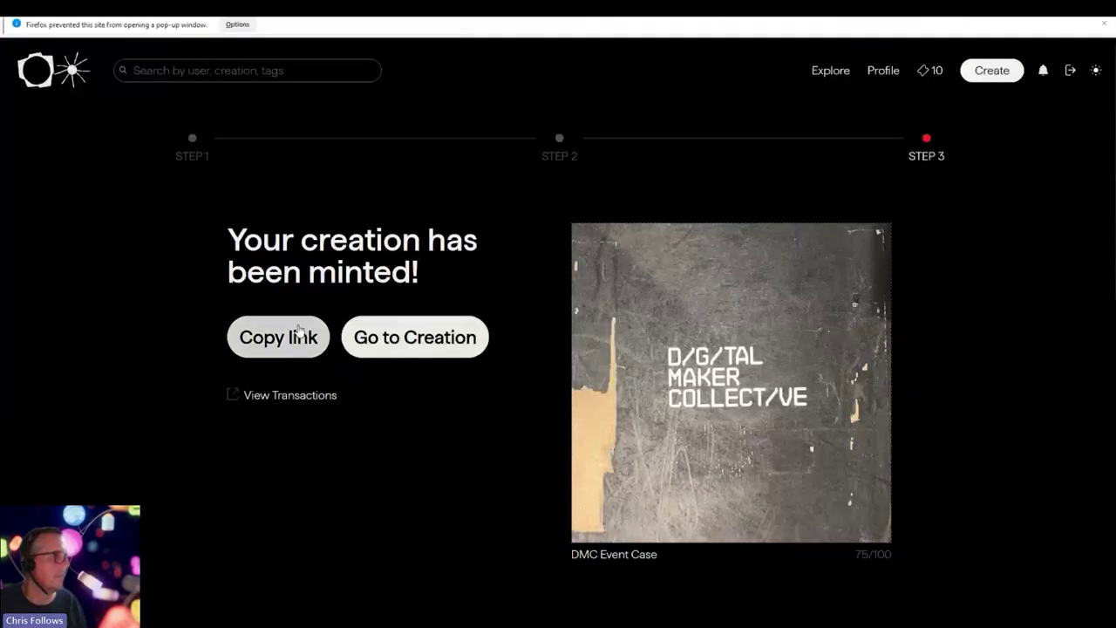
Open the DMC Event Case page and look over its description and 75 / 100 editions.
left_click(377, 349)
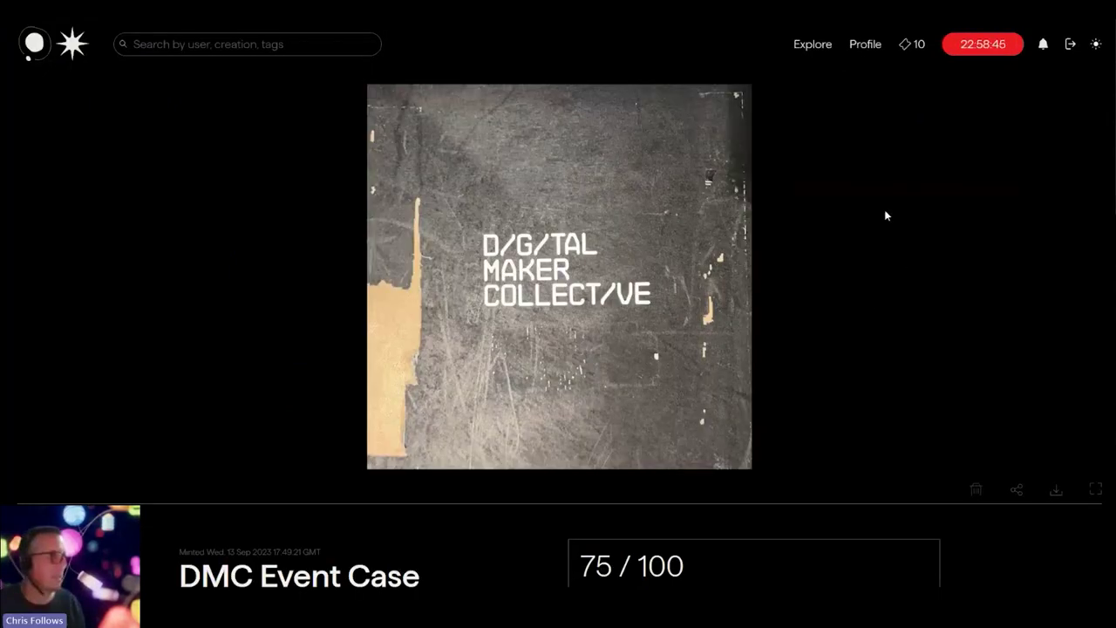
scroll(883, 214, "down", 4)
scroll(875, 222, "down", 1)
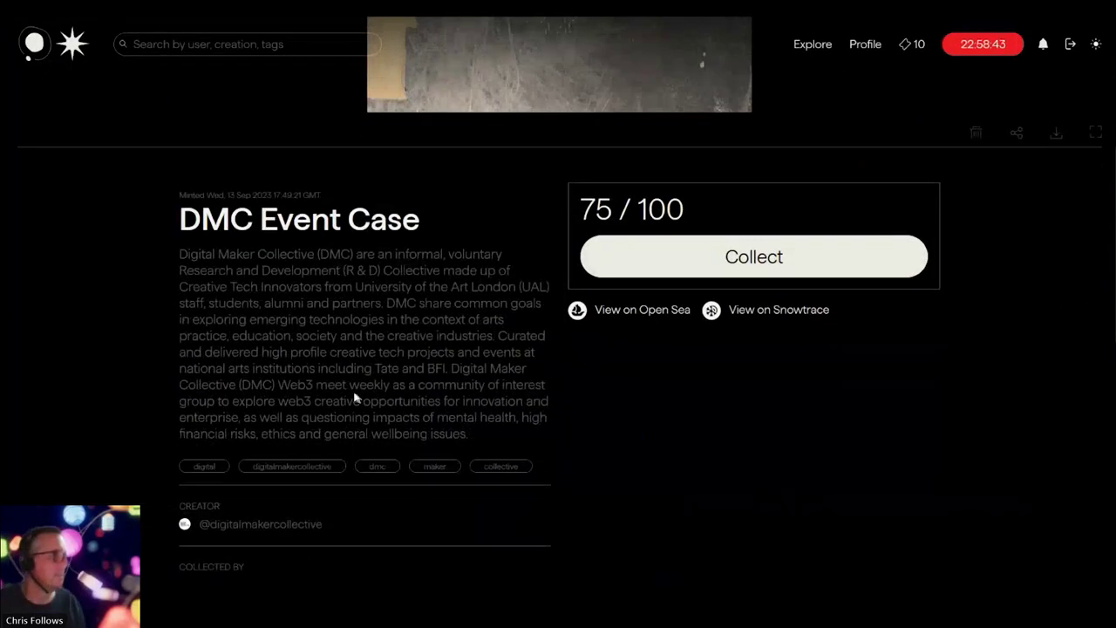
scroll(480, 393, "up", 5)
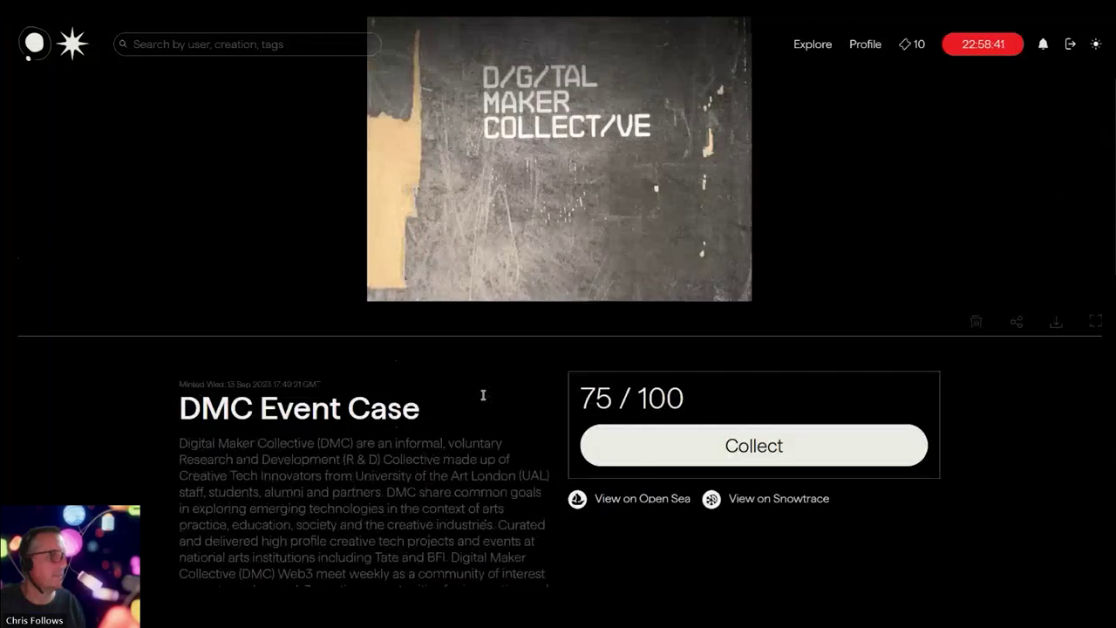
scroll(484, 395, "up", 4)
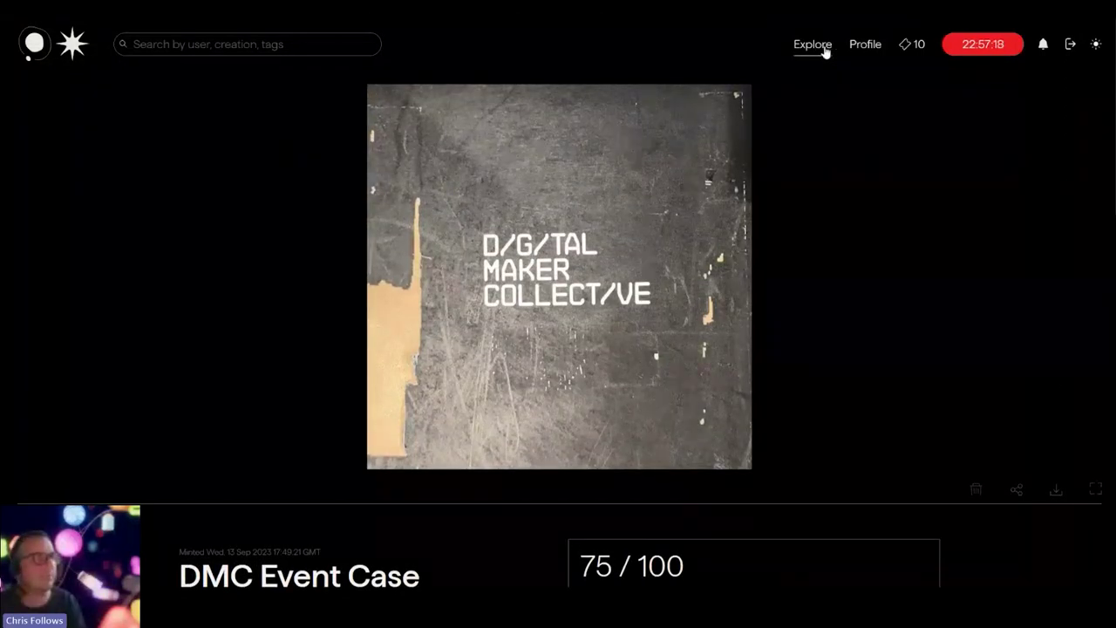
Browse the Explore Discovery grid, where DMC Event Case leads with 75 of 100 remaining.
left_click(820, 48)
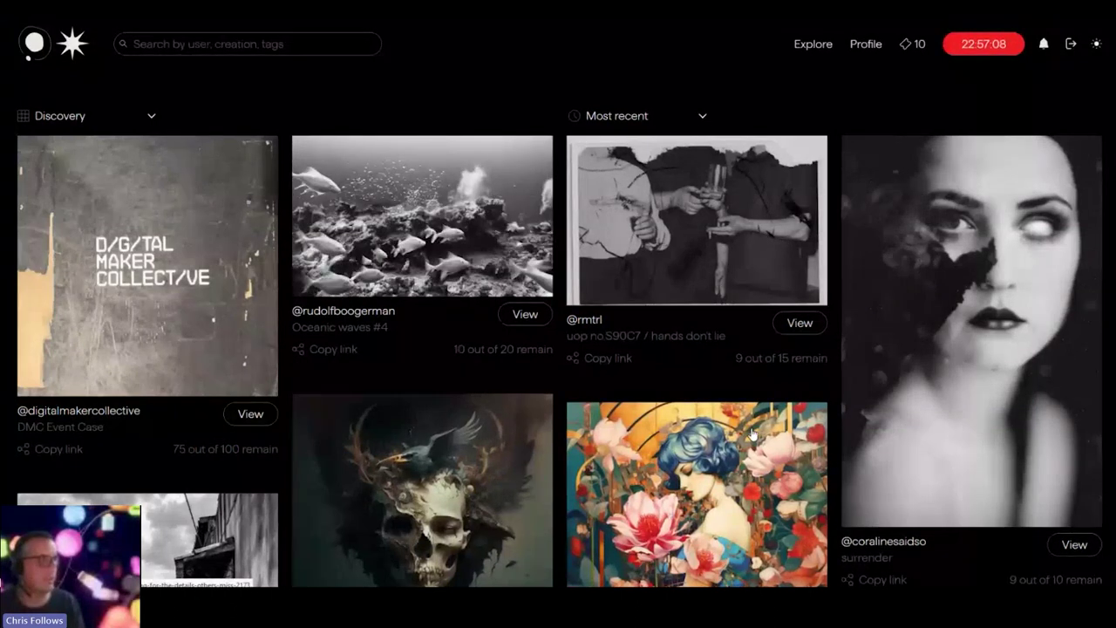
scroll(751, 434, "down", 1)
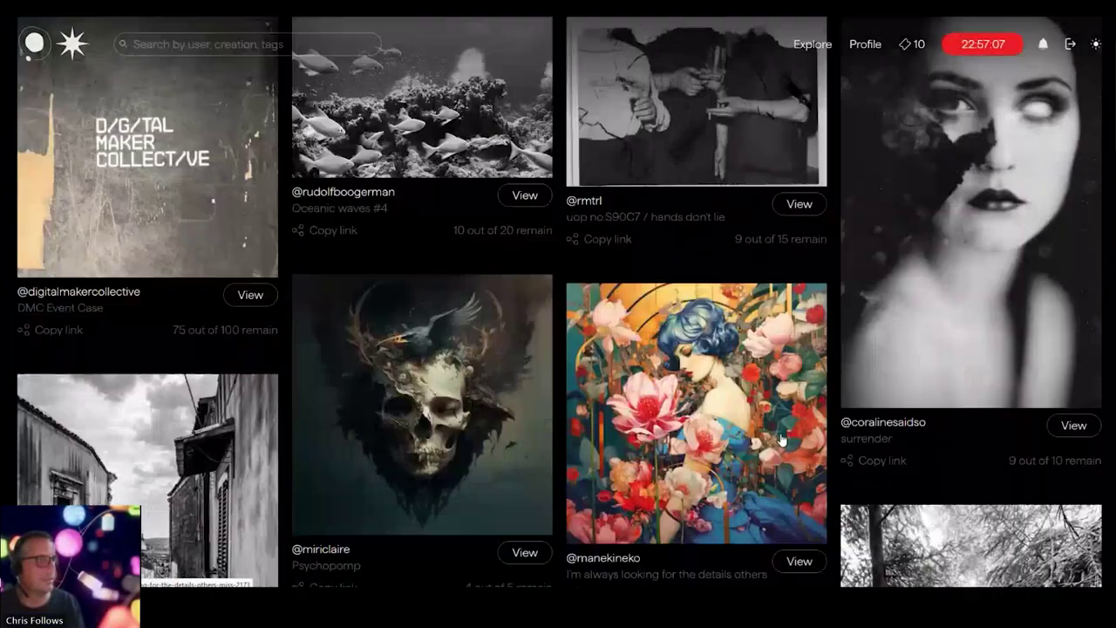
scroll(782, 440, "down", 3)
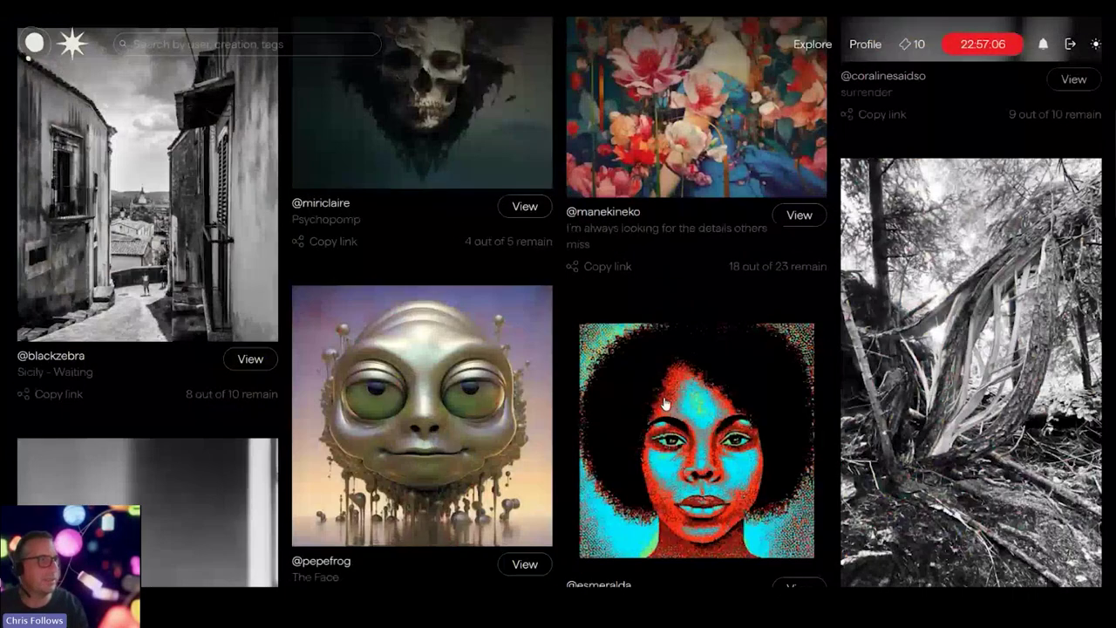
scroll(645, 375, "down", 3)
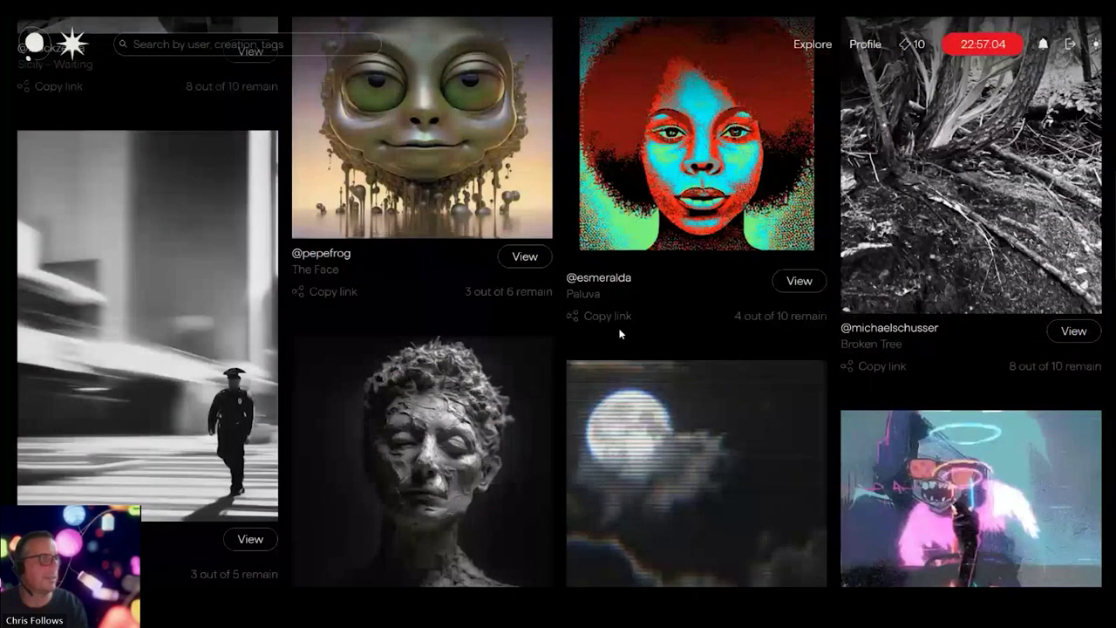
scroll(620, 333, "down", 8)
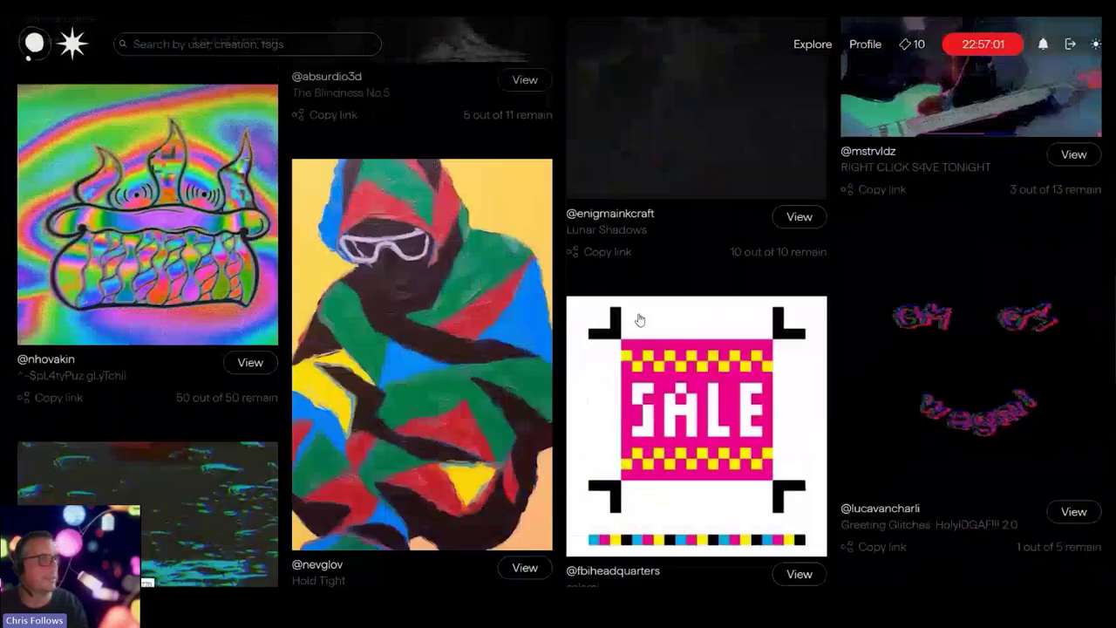
scroll(639, 316, "down", 4)
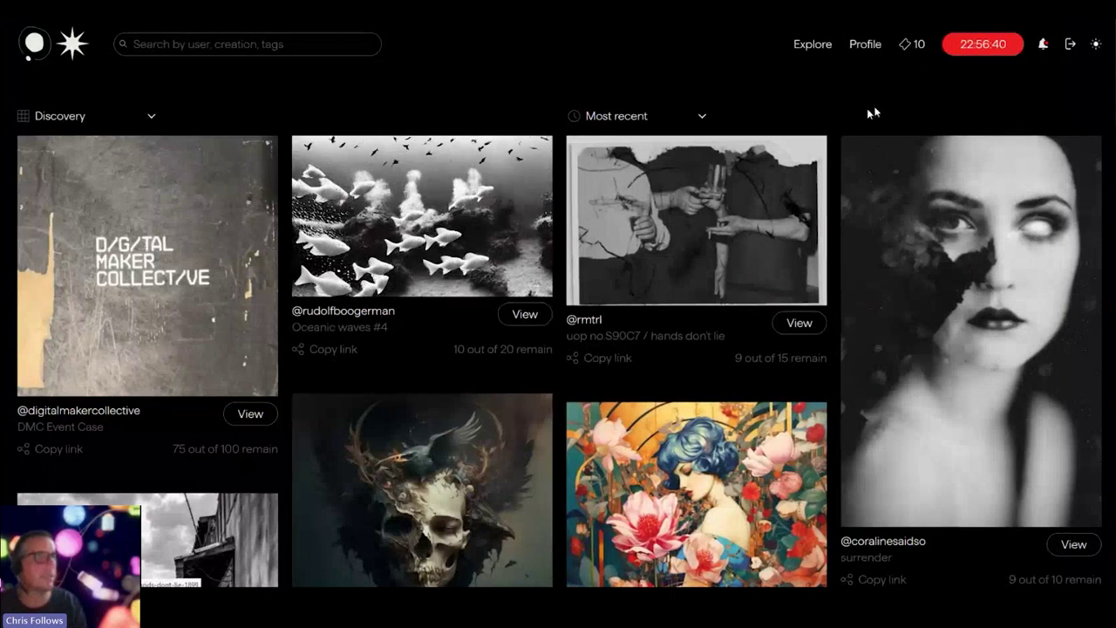
mouse_move(918, 48)
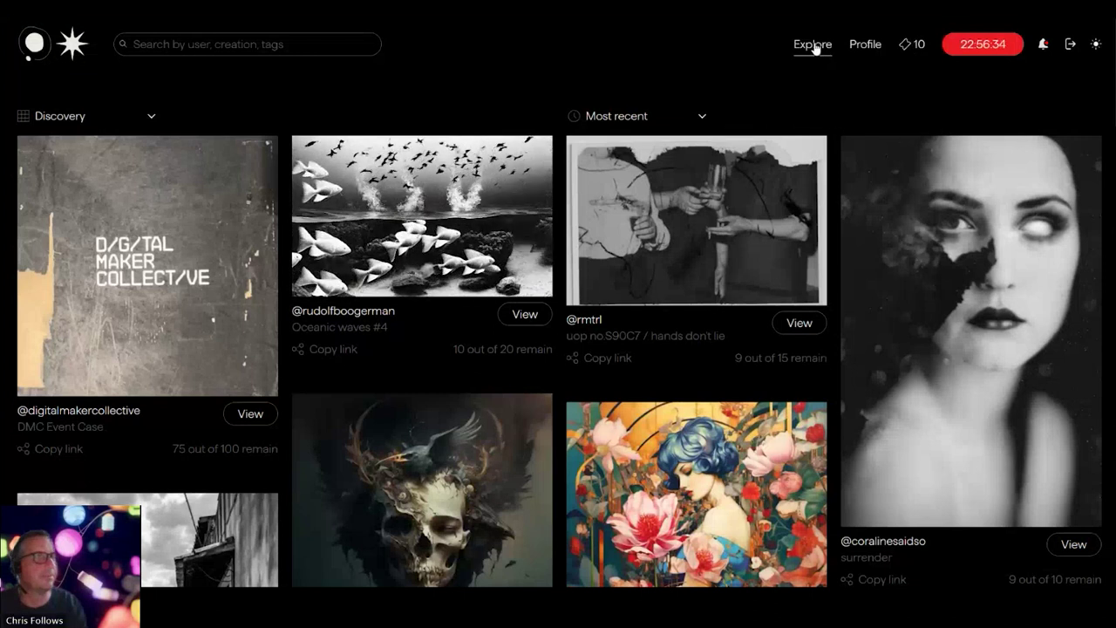
Open the collective's profile and bring up the list of accounts it follows.
left_click(865, 45)
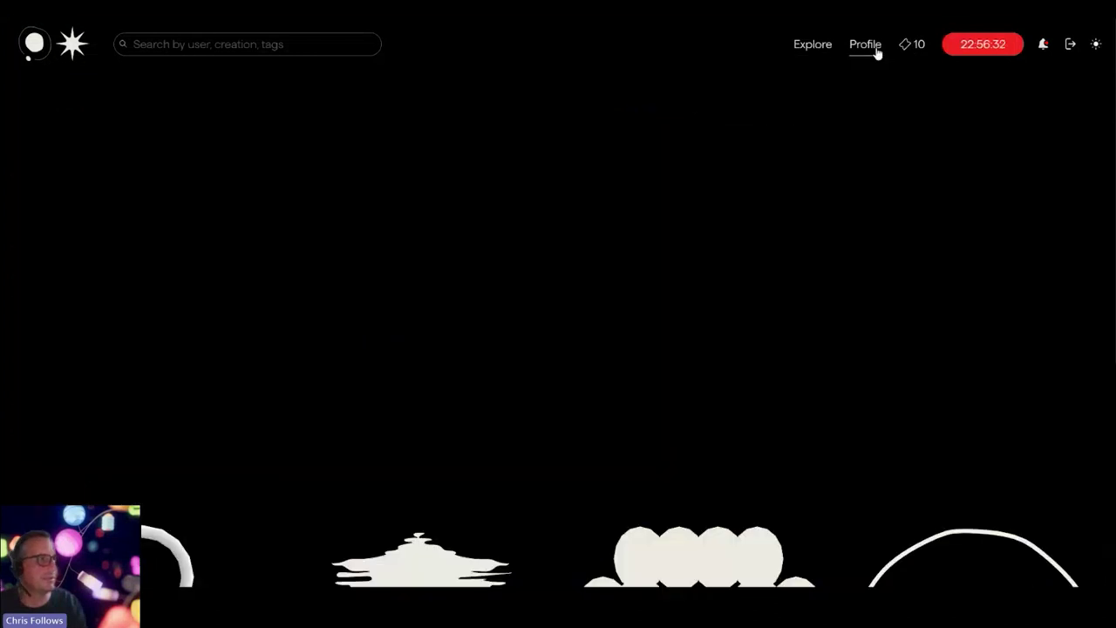
scroll(844, 269, "down", 4)
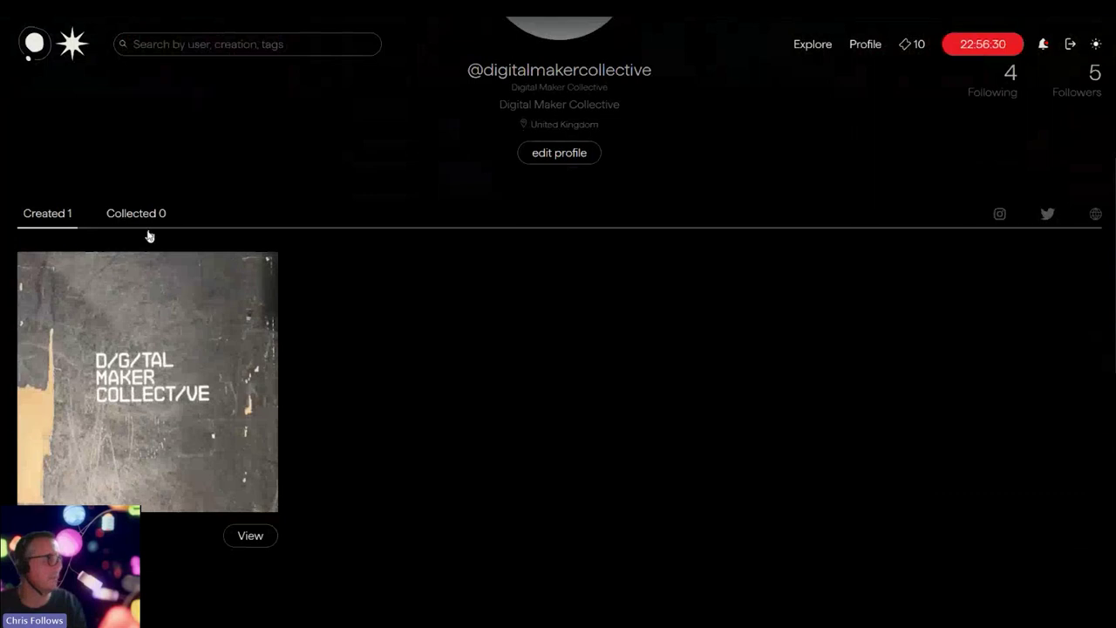
scroll(905, 197, "up", 4)
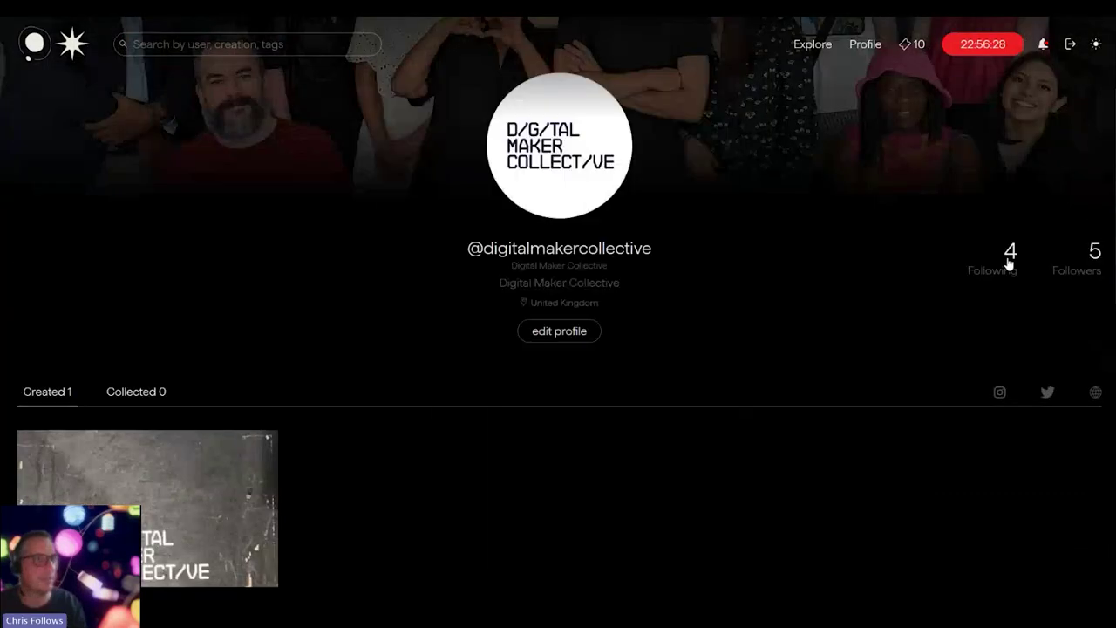
left_click(1009, 258)
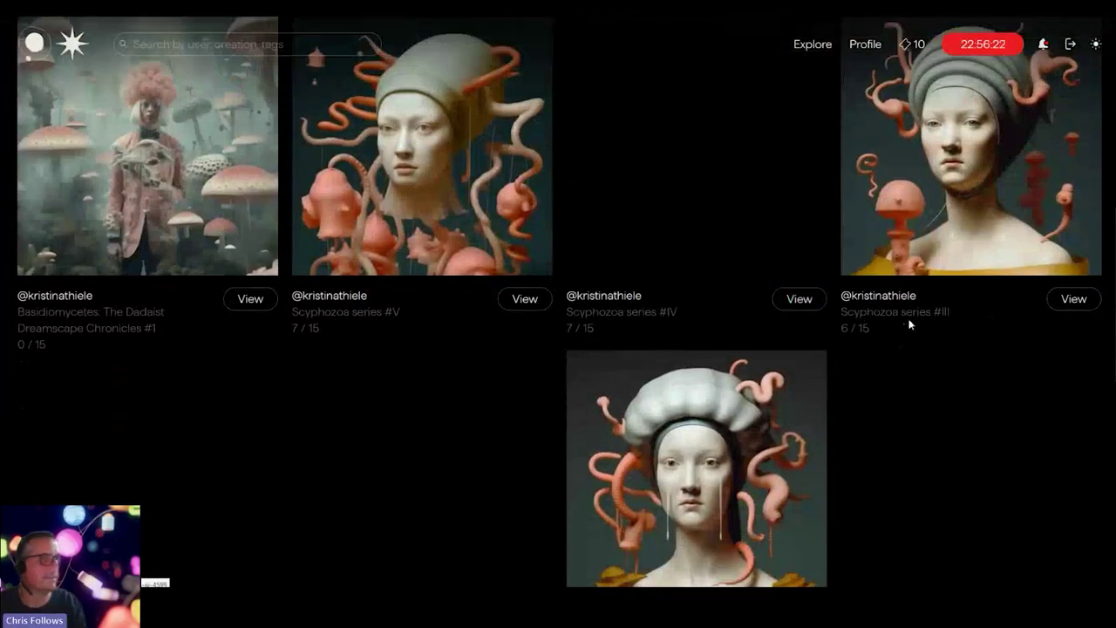
scroll(910, 328, "down", 1)
scroll(901, 297, "up", 1)
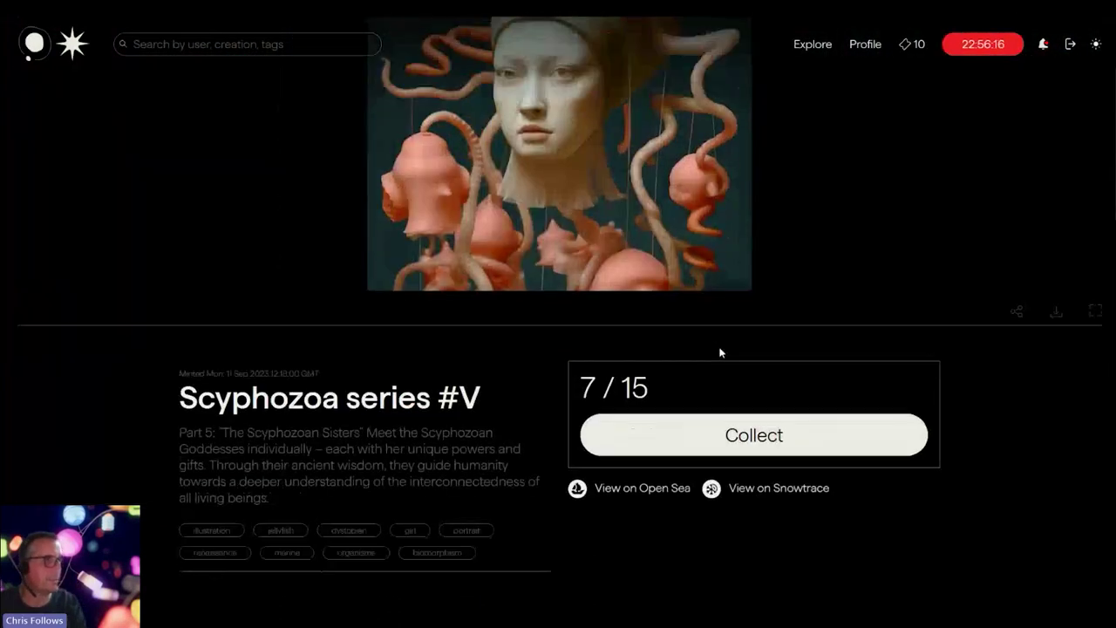
Collect and sign for an edition of Scyphozoa series #V, then return to the Digital Maker Collective profile.
left_click(739, 325)
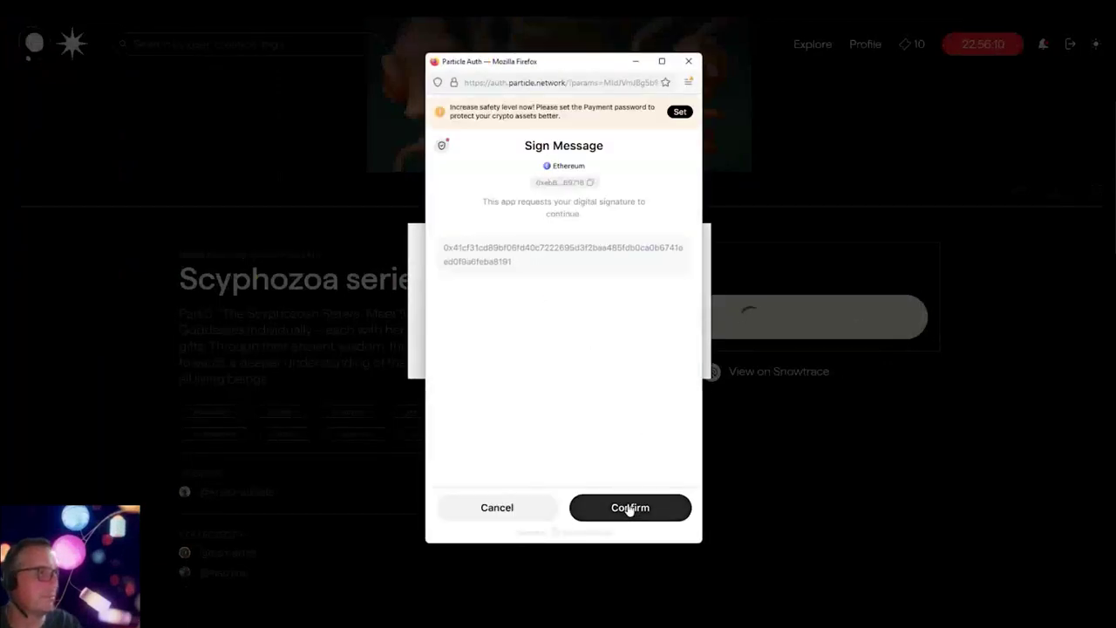
left_click(629, 510)
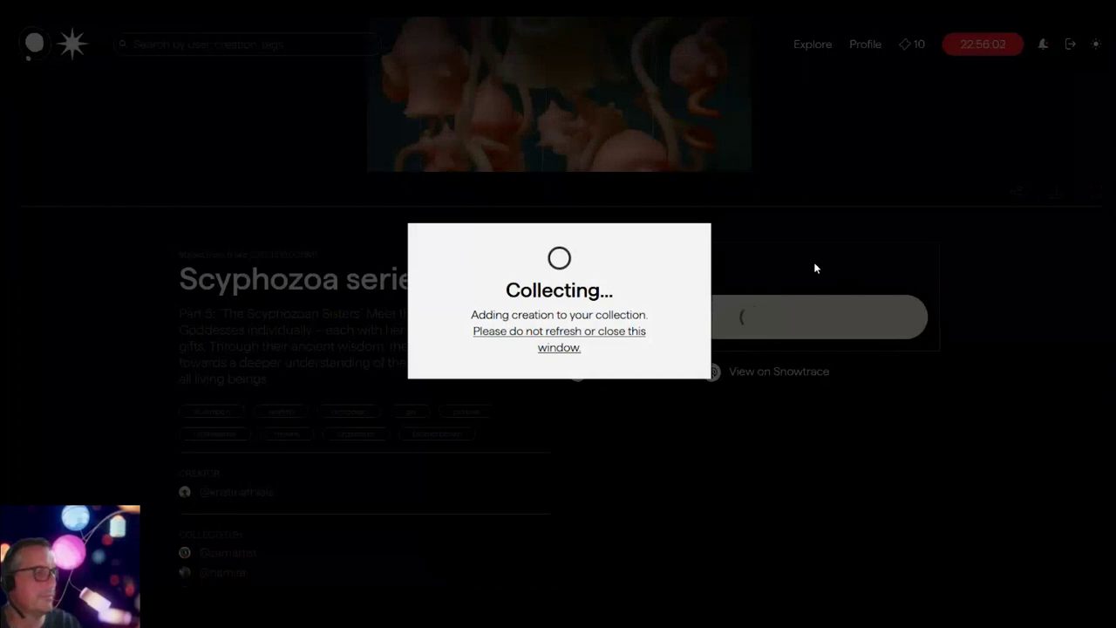
left_click(865, 51)
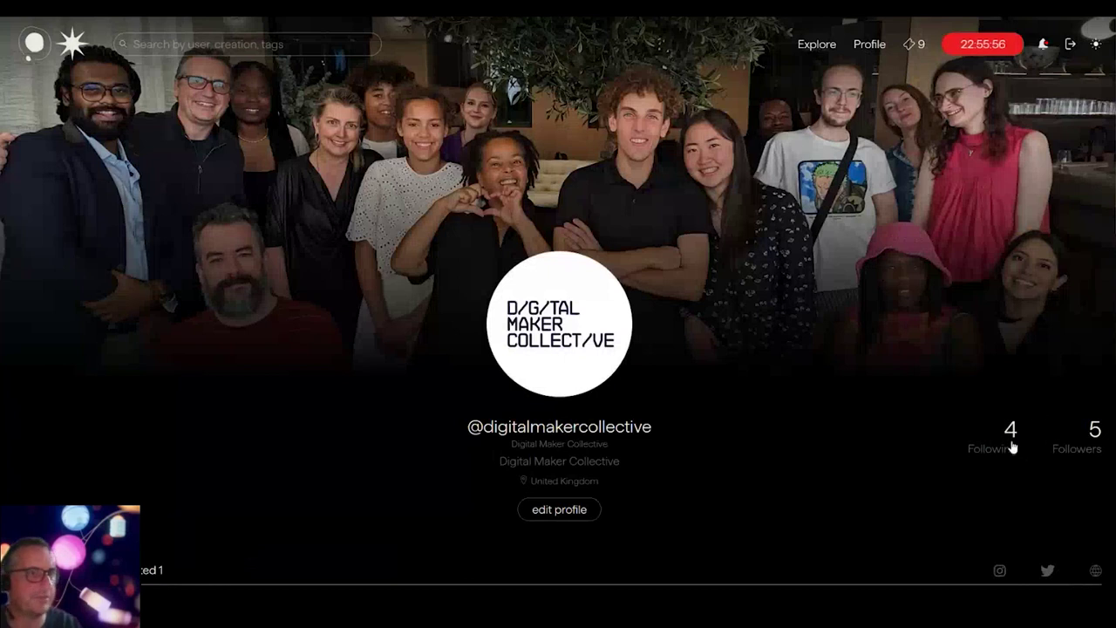
View the Following list, then open the DMC Event Case page at 71 / 100 with three collectors.
left_click(1012, 436)
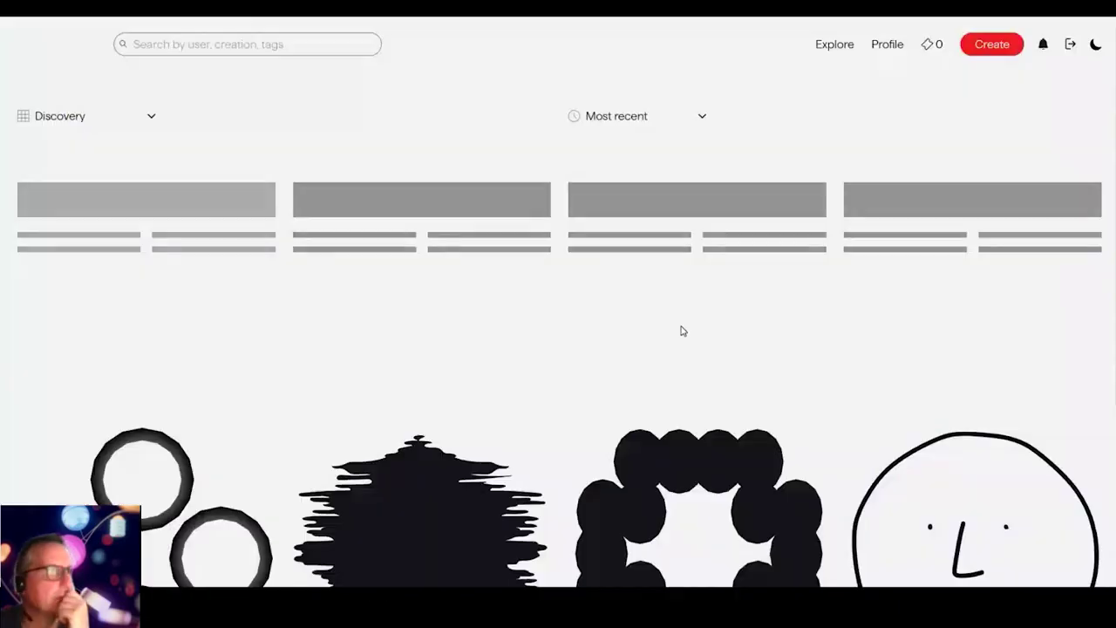
scroll(732, 321, "down", 3)
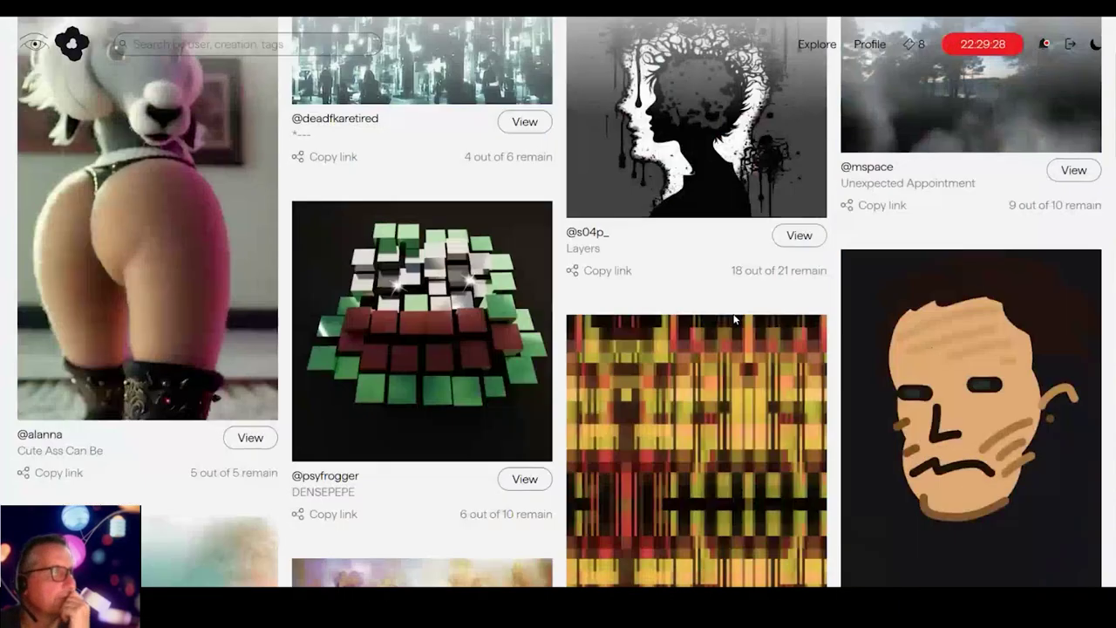
scroll(735, 320, "down", 5)
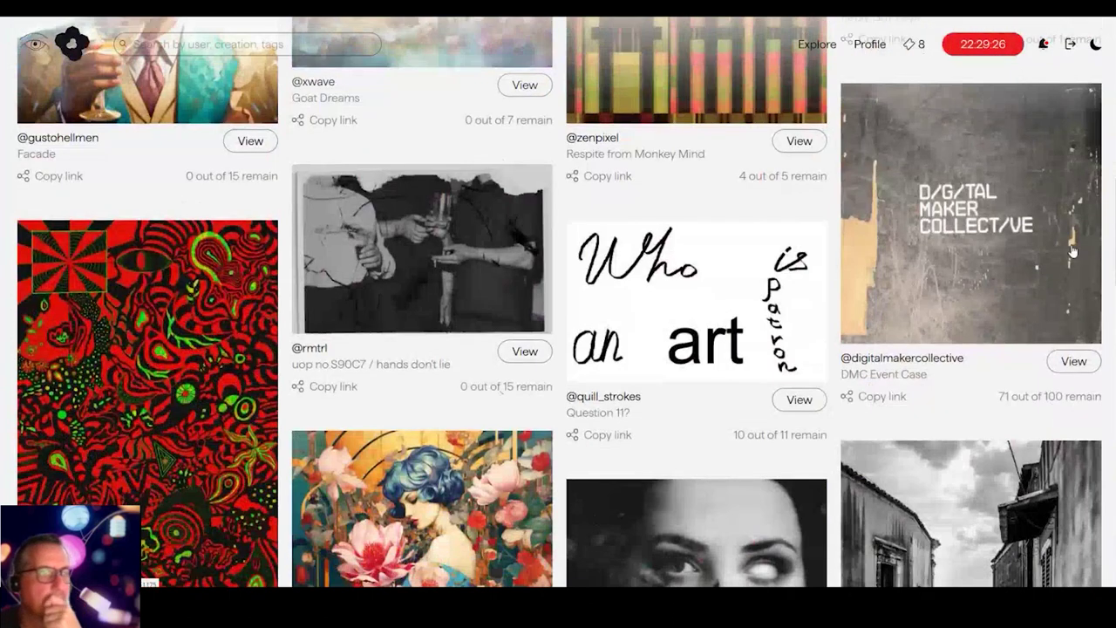
left_click(1013, 253)
scroll(919, 326, "down", 5)
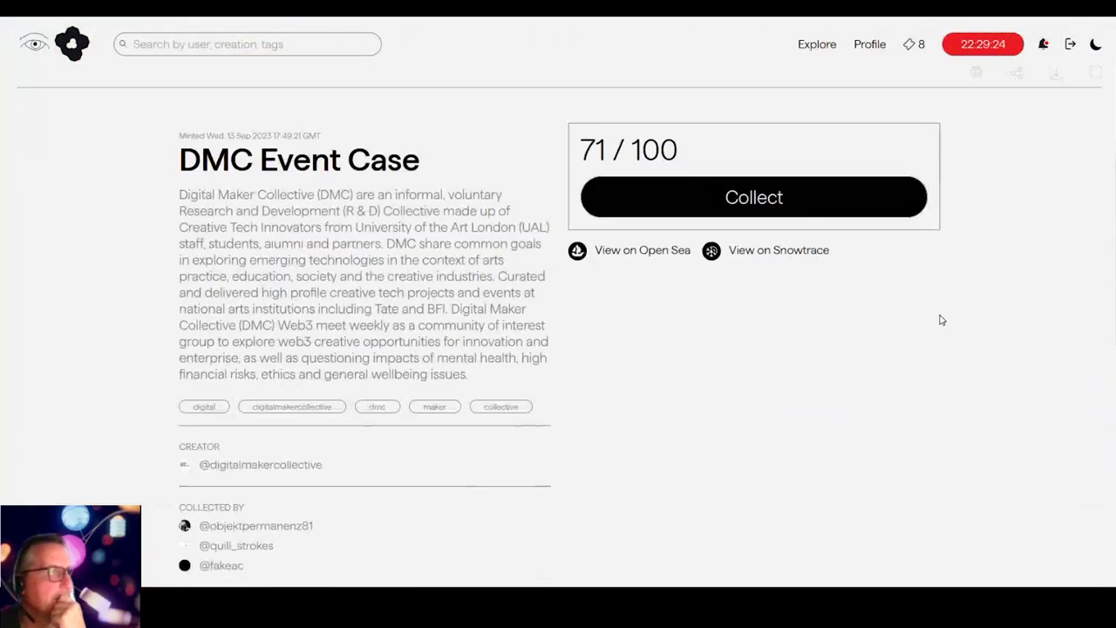